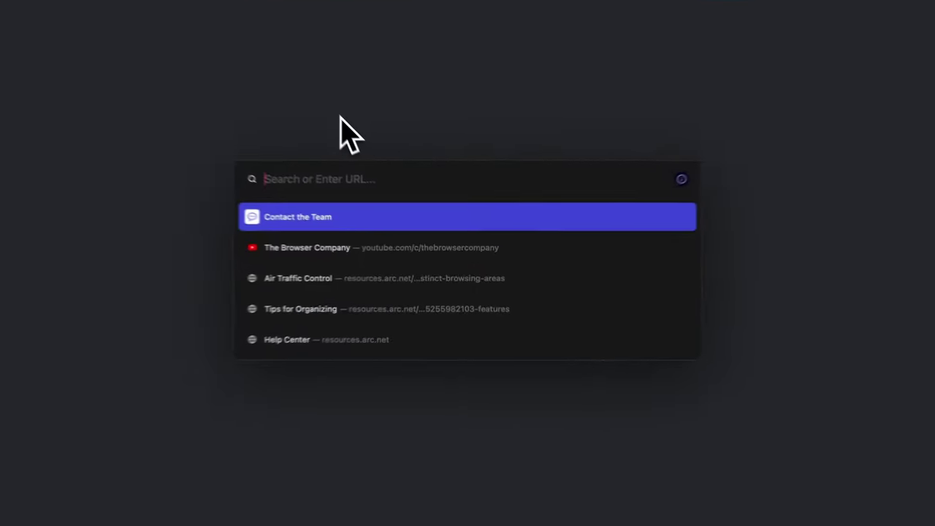
Go to pacdora.com by entering 'pacdora' in Arc's command bar
text(pacdora)
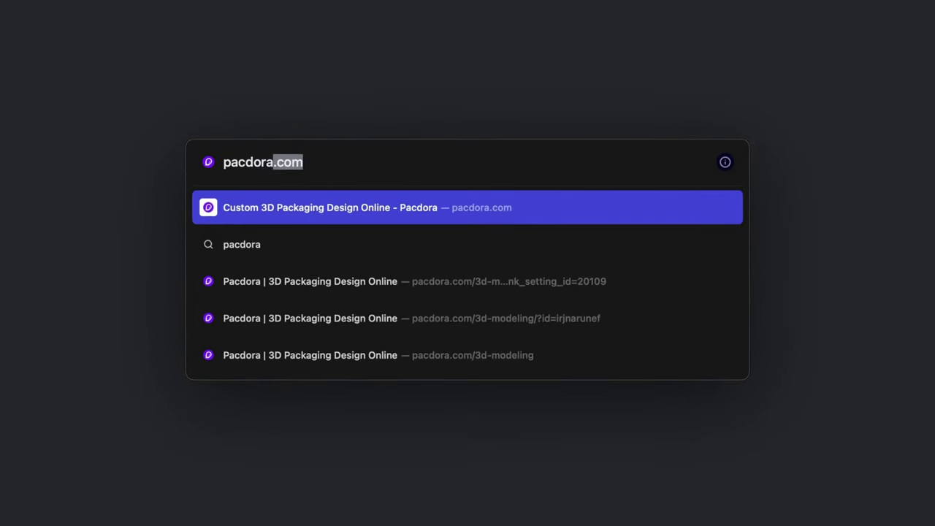
key(Return)
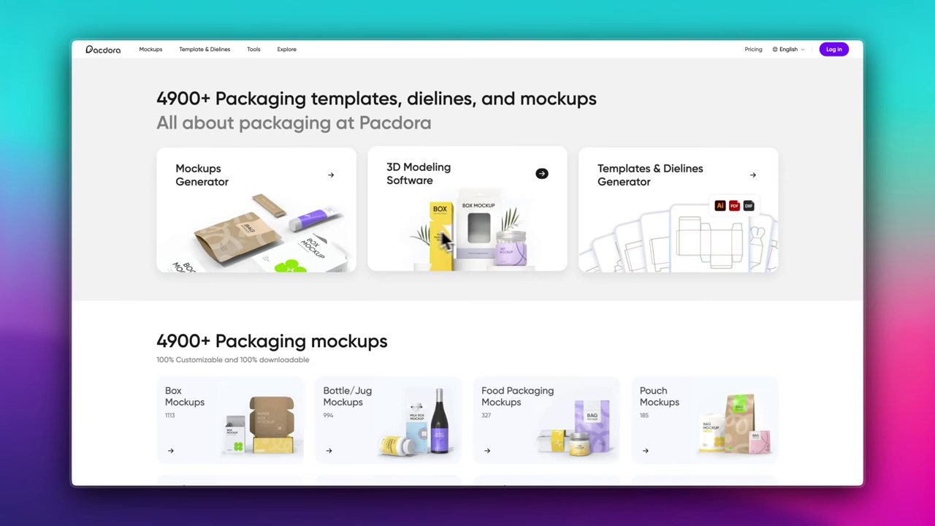
Scroll down through the homepage's packaging templates and mockup listings
scroll(635, 271, down, 5)
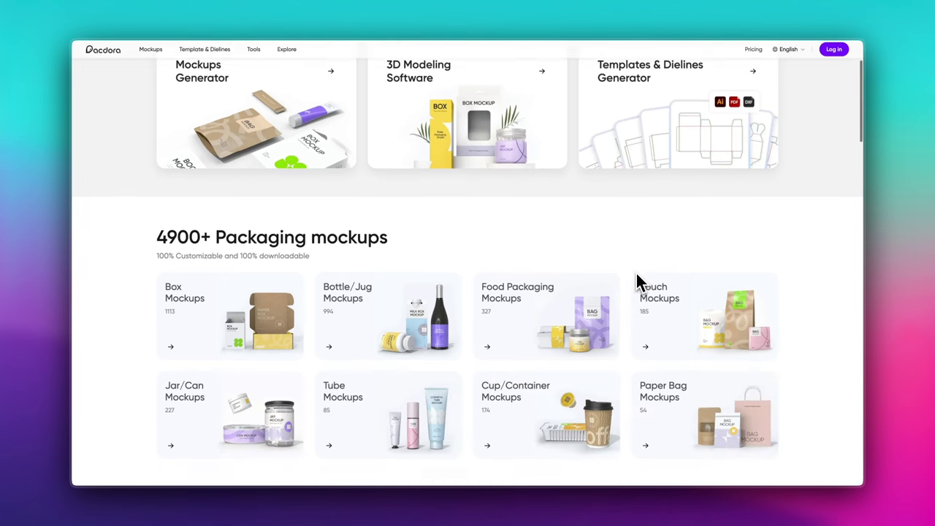
scroll(636, 276, down, 2)
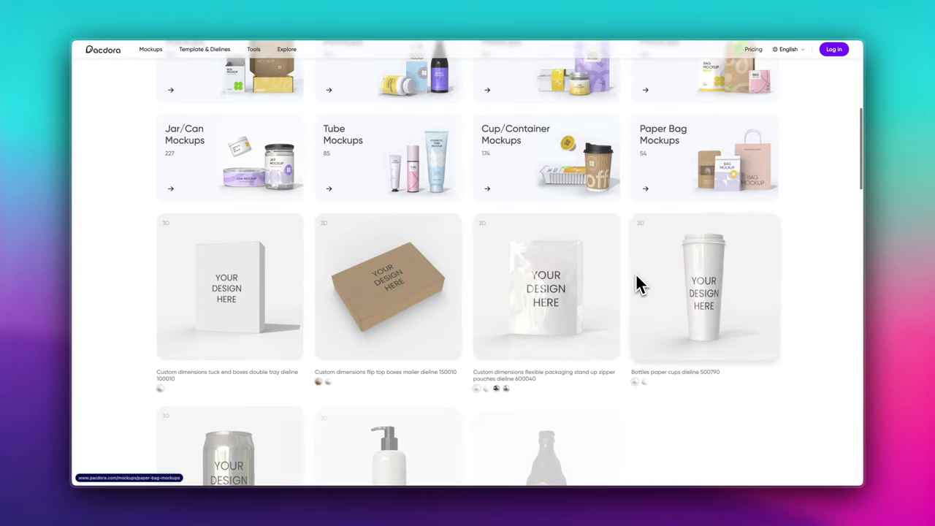
scroll(534, 386, down, 9)
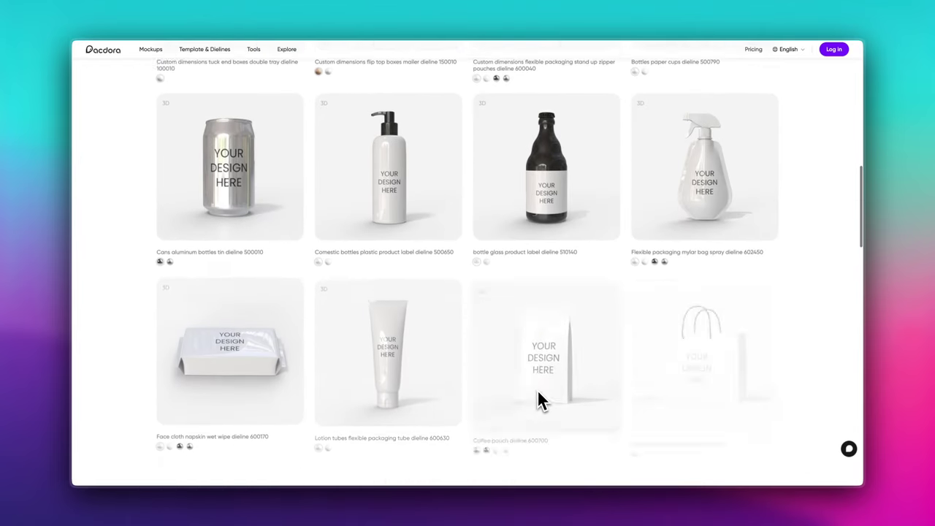
scroll(539, 395, down, 10)
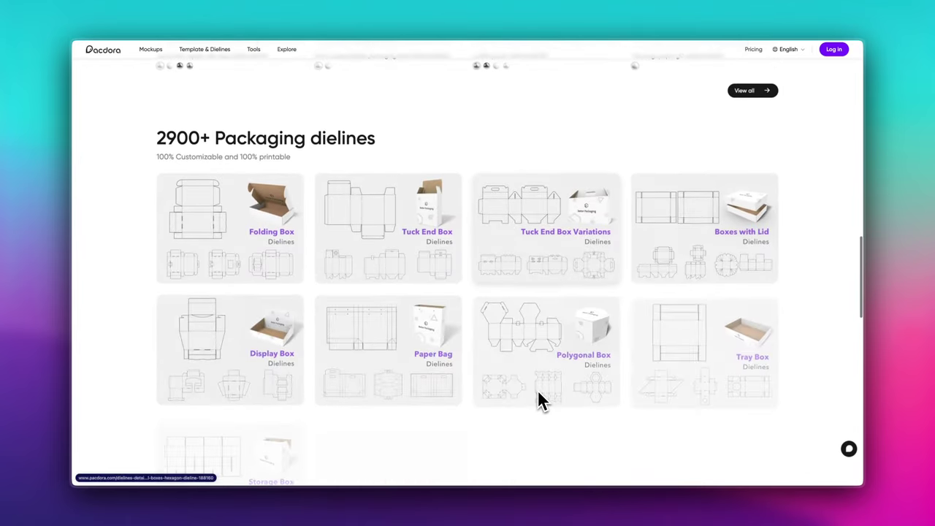
scroll(538, 394, down, 7)
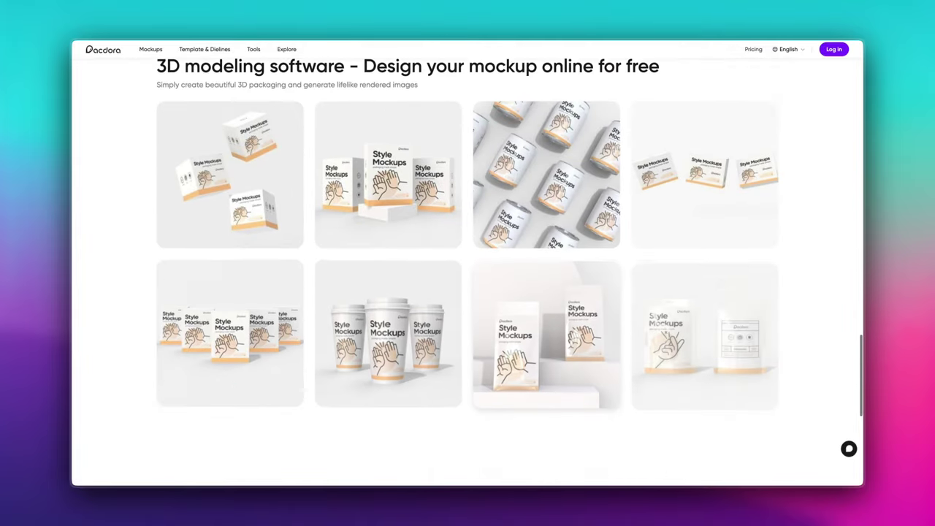
scroll(538, 395, down, 4)
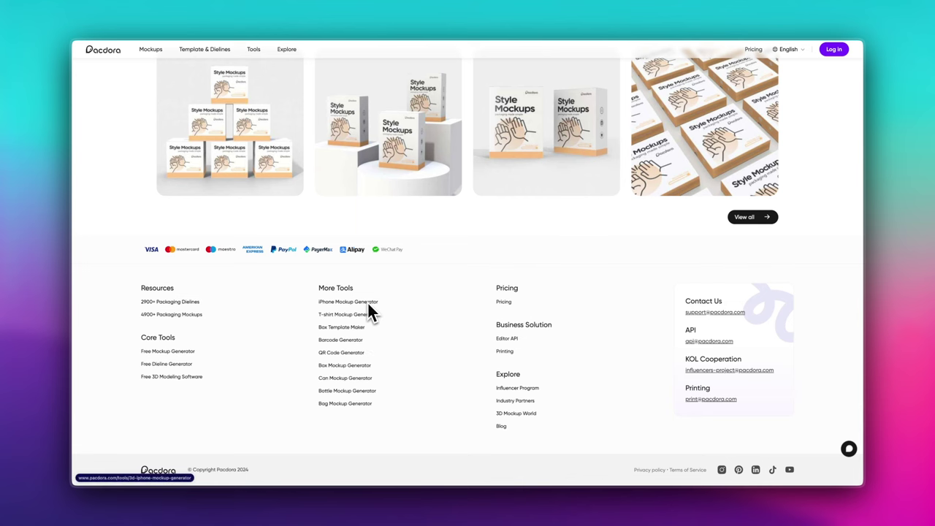
Sign in to the Pacdora account and return to the top of the homepage
click(833, 51)
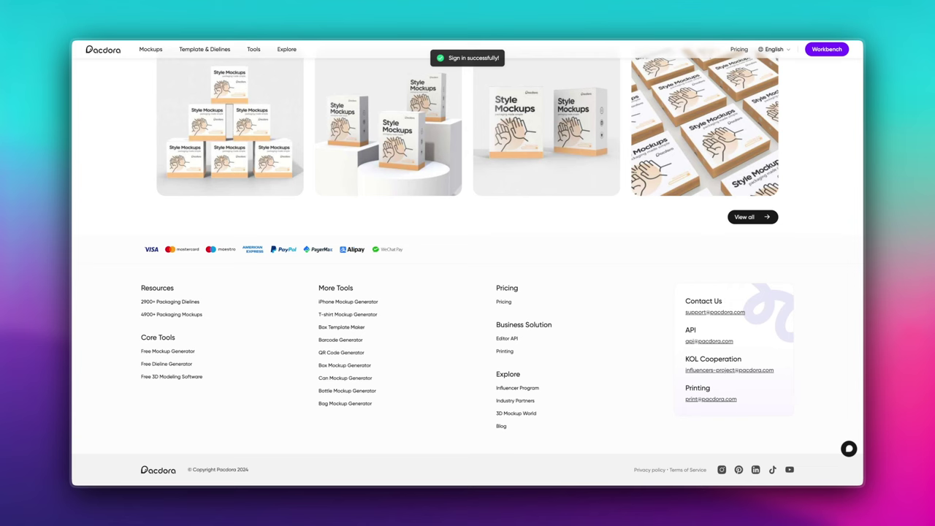
scroll(654, 289, up, 20)
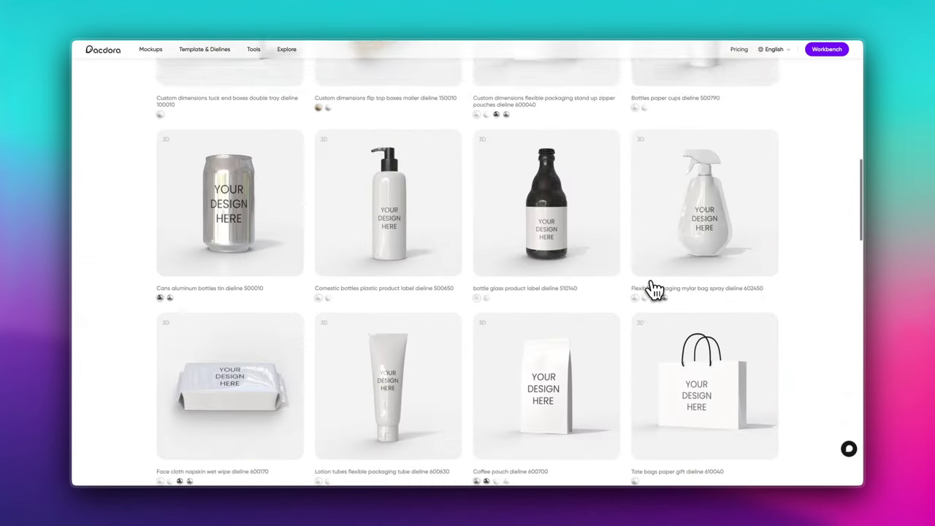
scroll(653, 289, up, 10)
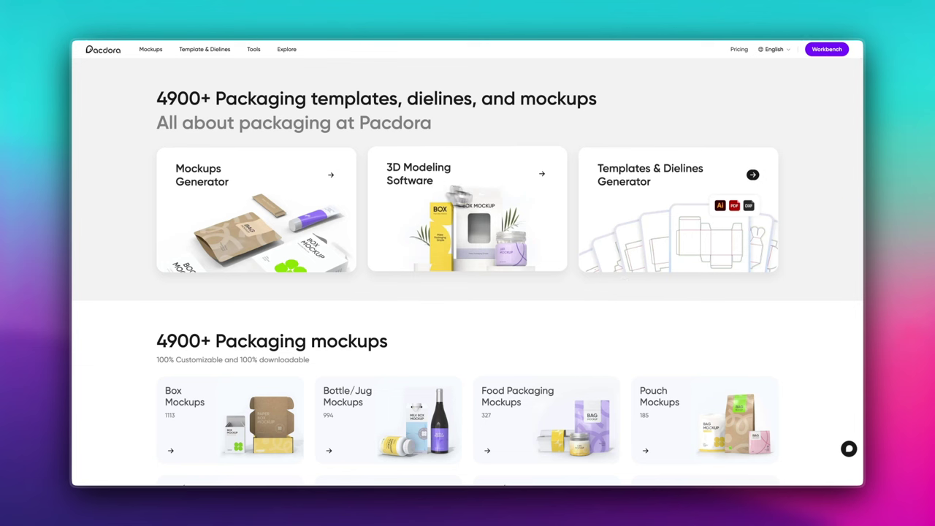
Open the Round neck T-shirt mockup from the Mockups catalogue, orbit it, and show its print layout
click(272, 204)
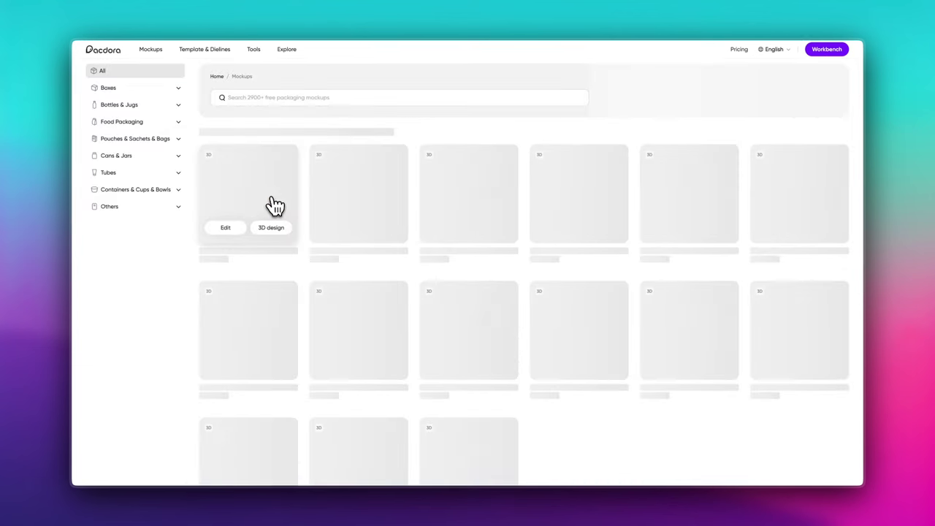
mouse_move(278, 204)
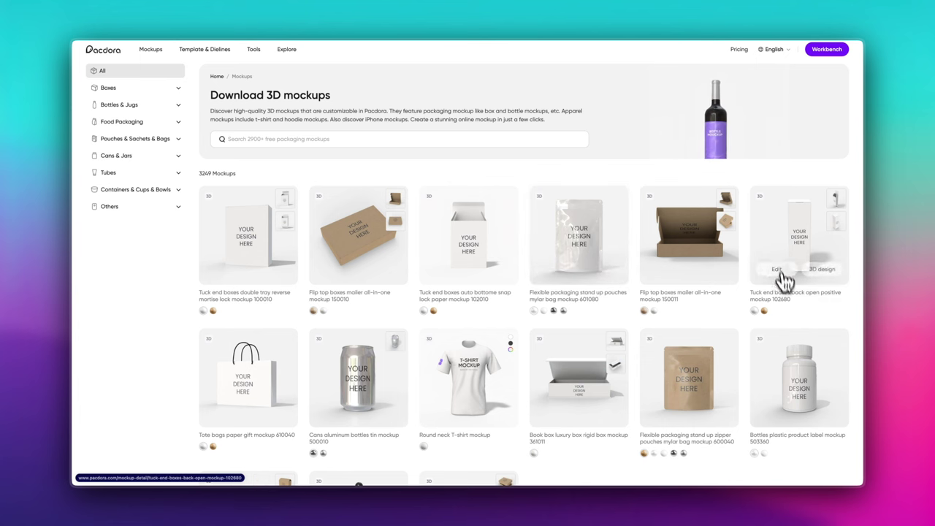
scroll(570, 354, down, 3)
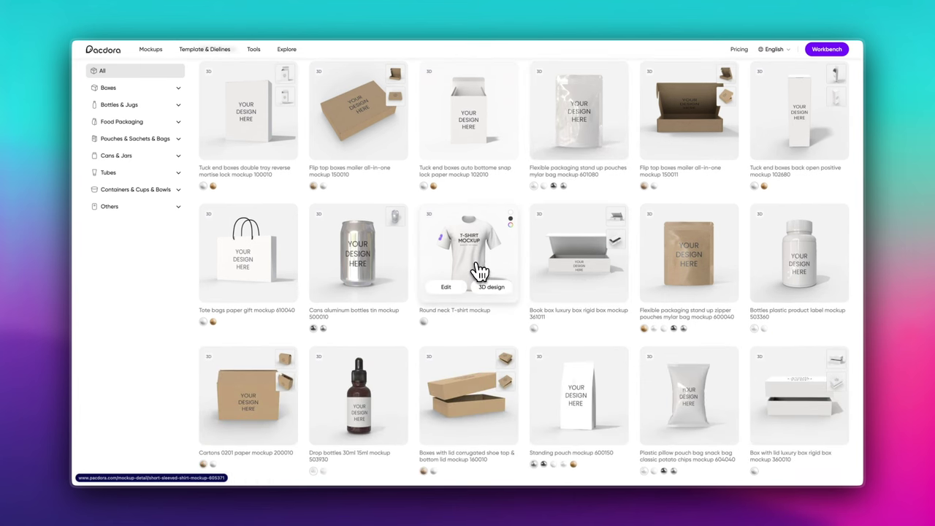
click(477, 267)
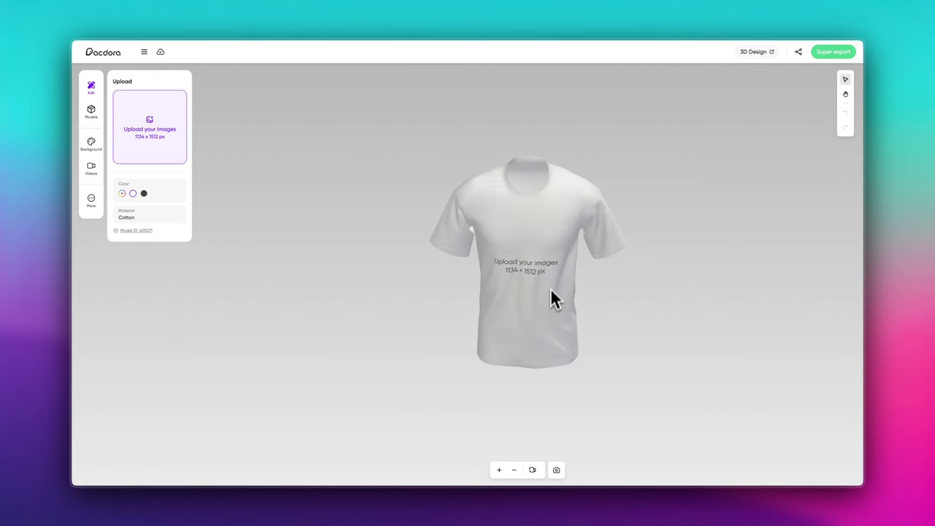
mouse_move(547, 321)
mouse_down()
mouse_move(545, 267)
mouse_move(475, 355)
mouse_move(385, 323)
mouse_move(613, 318)
mouse_move(541, 299)
mouse_move(531, 286)
mouse_up()
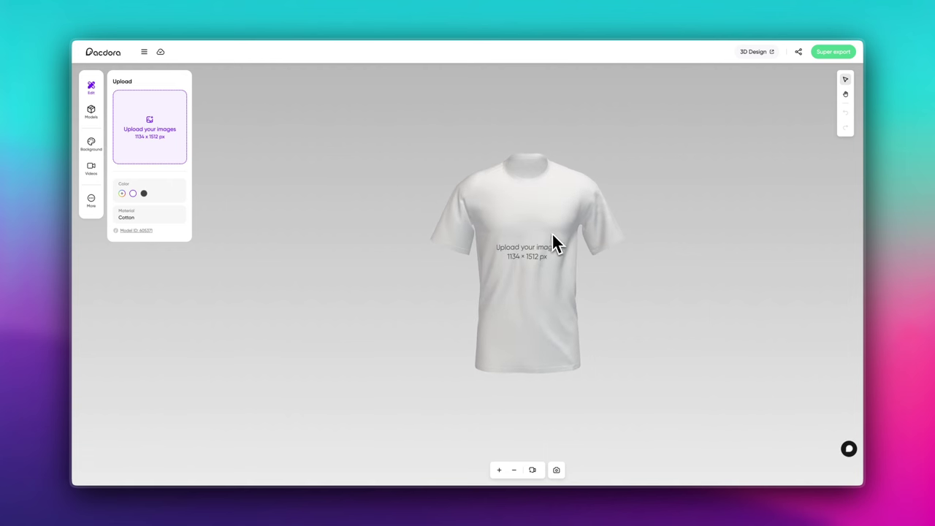
click(146, 156)
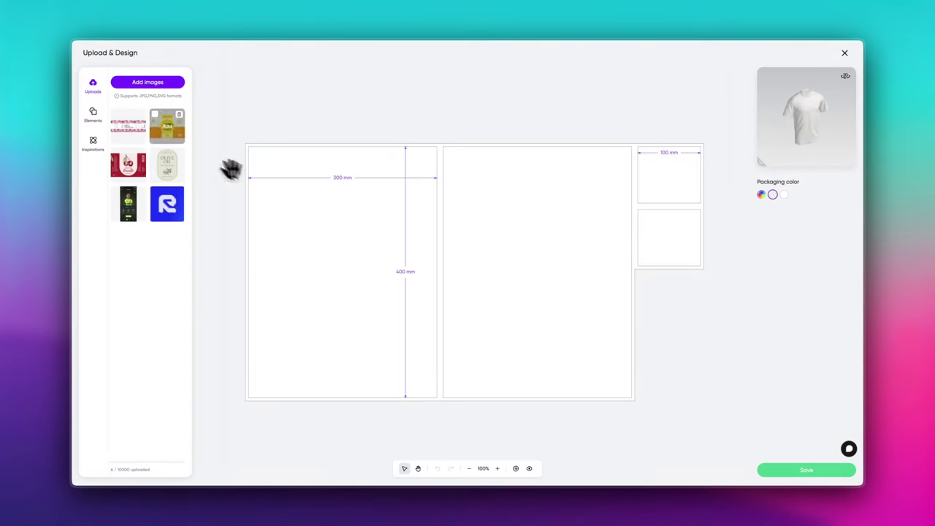
Place the blue R logo, shrunk small, near the top of the left 300 × 400 mm panel
click(167, 204)
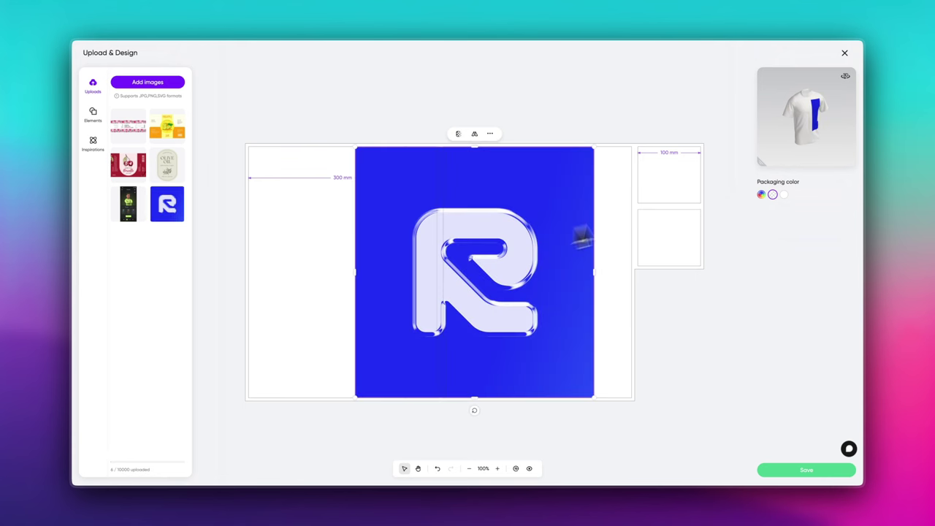
drag(846, 89, 819, 87)
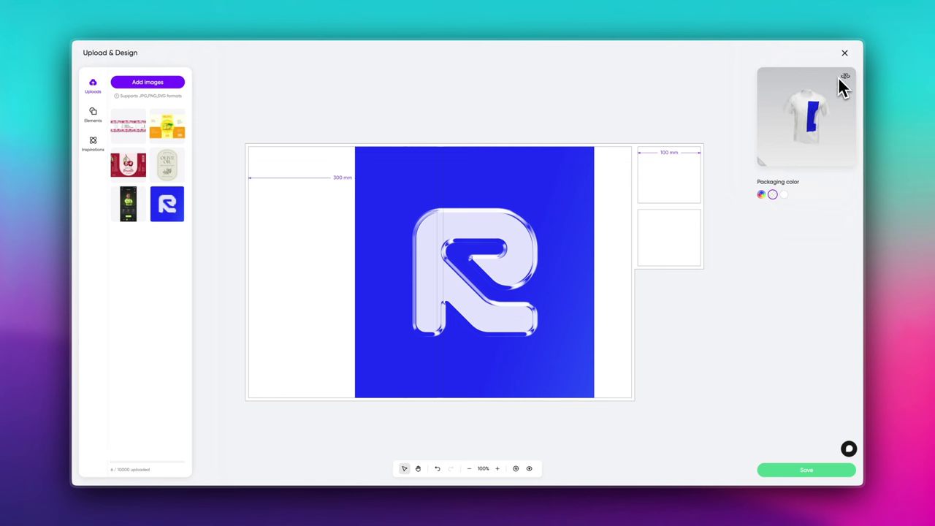
click(553, 250)
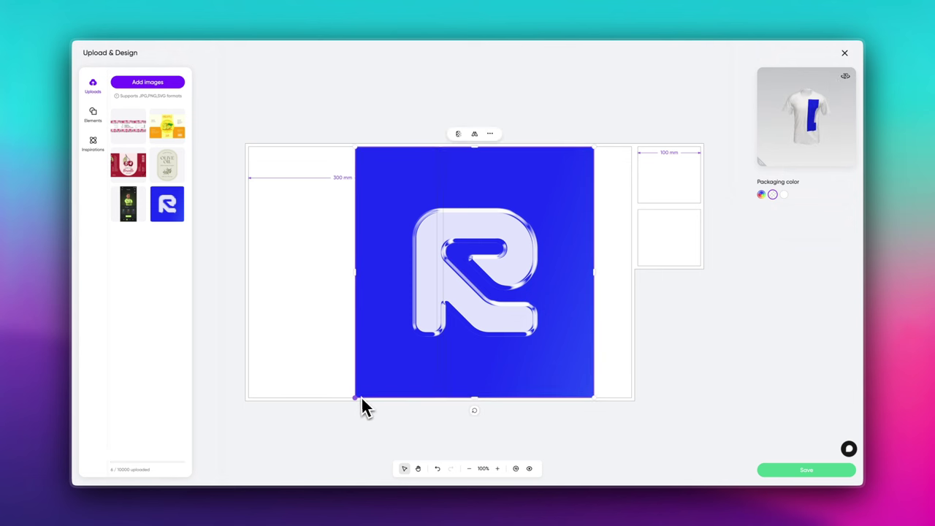
drag(355, 398, 528, 231)
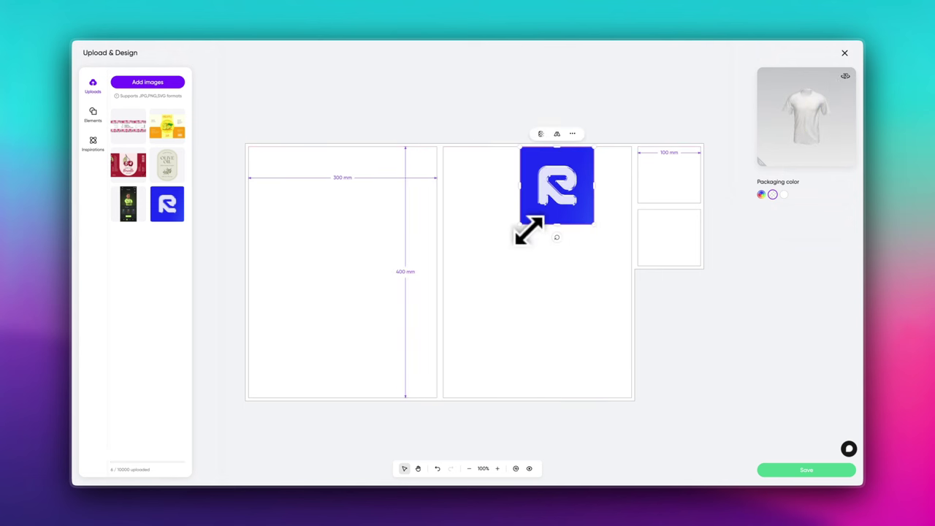
mouse_move(549, 187)
mouse_down()
mouse_move(409, 219)
mouse_move(362, 217)
mouse_up()
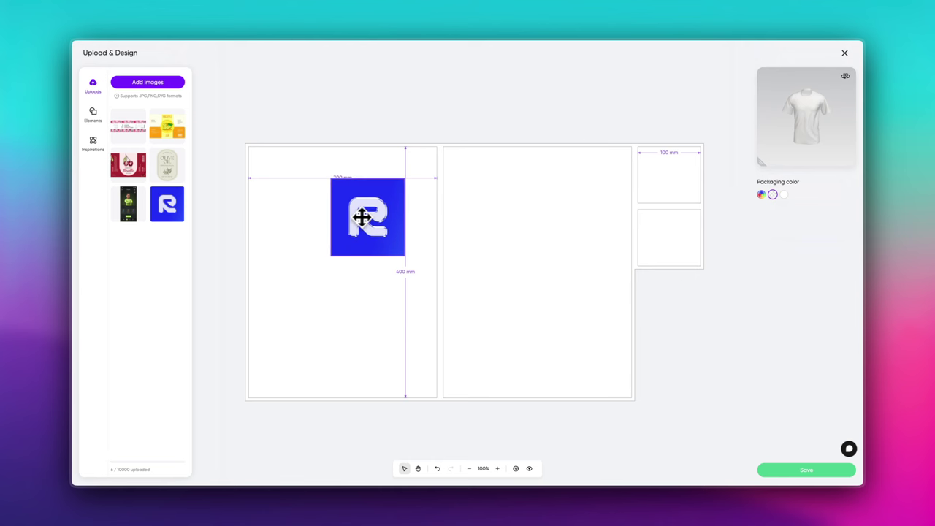
drag(330, 252, 388, 193)
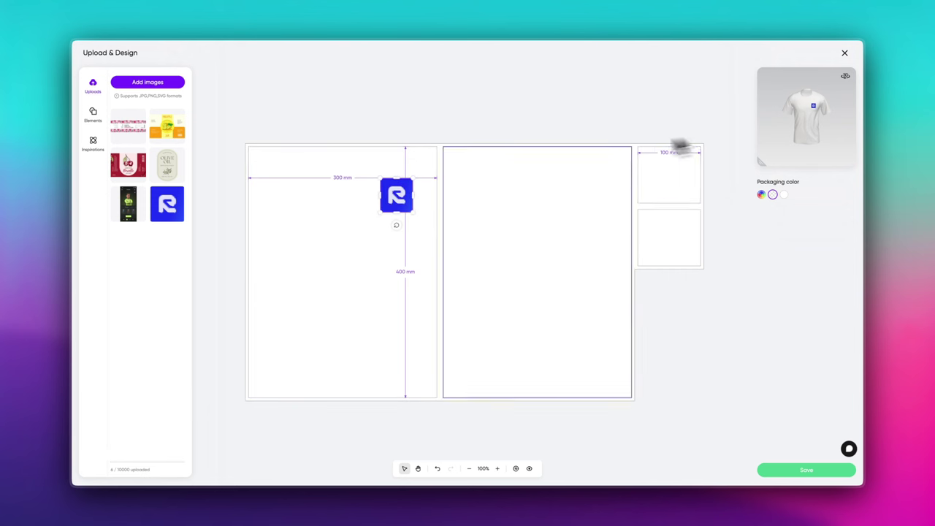
drag(394, 189, 387, 188)
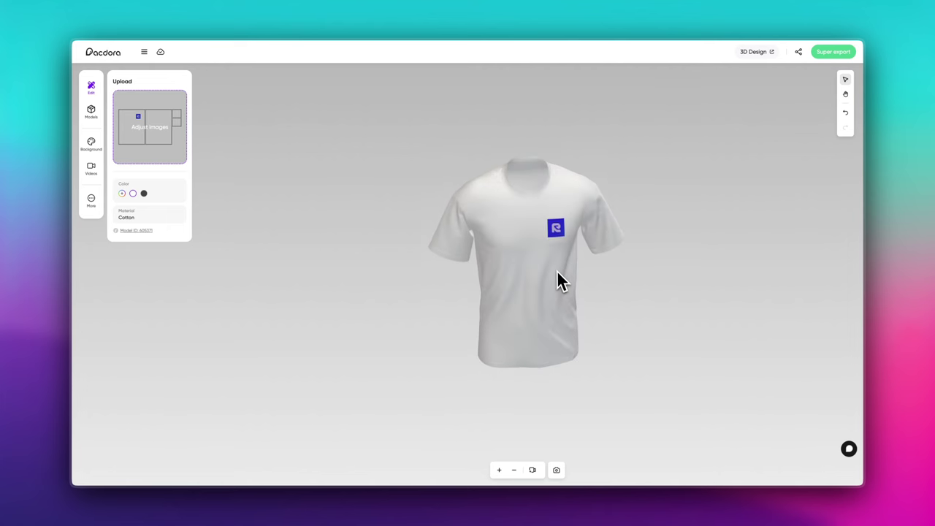
Try black and teal-blue shirt colours, then set the T-shirt back to light grey-white
click(144, 194)
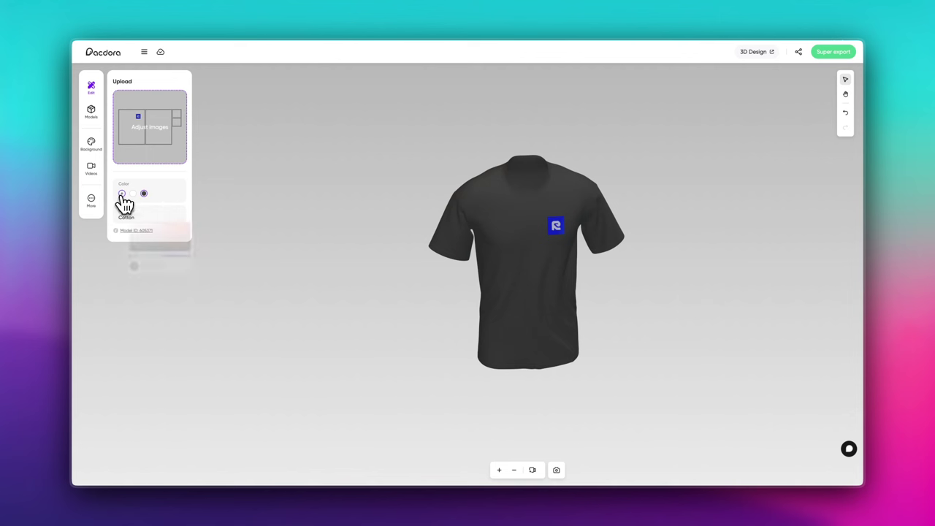
click(122, 194)
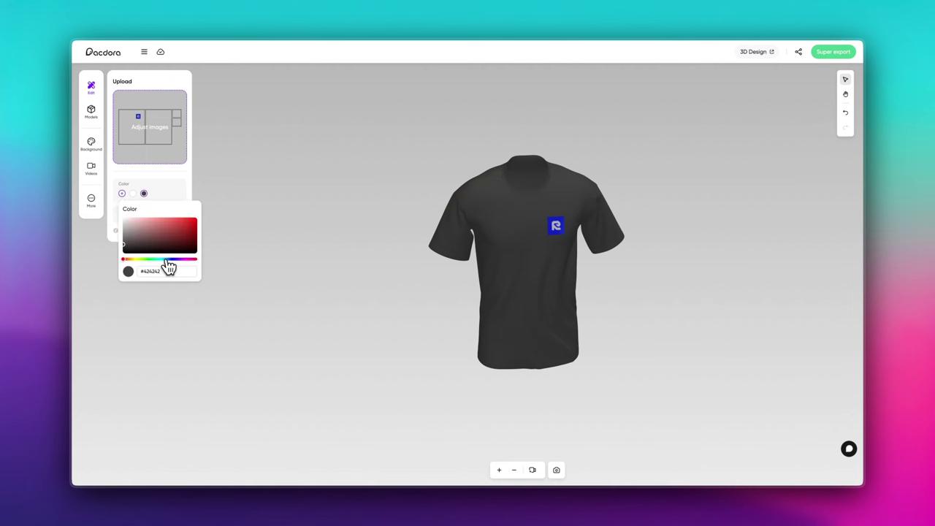
click(168, 260)
click(176, 233)
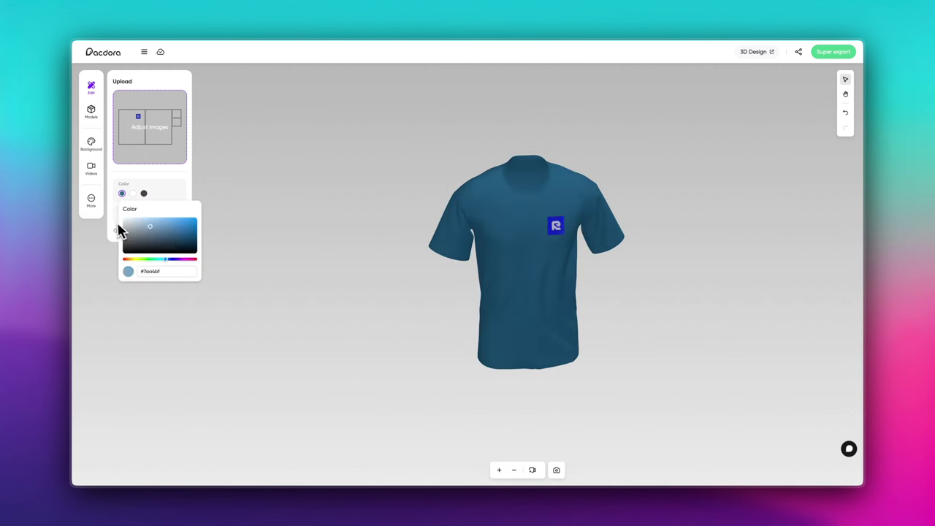
click(132, 193)
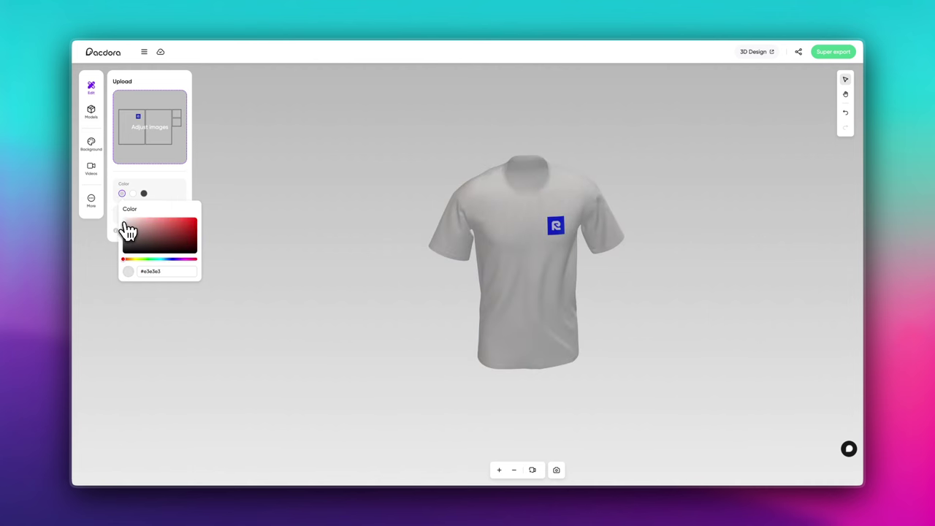
click(260, 209)
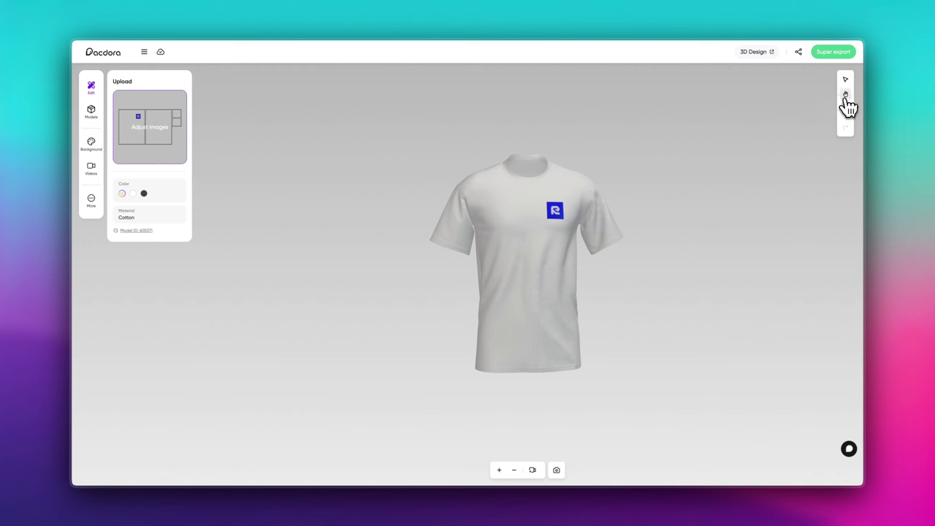
Pan the T-shirt view, return to the selection tool, and show the background gradient presets
mouse_move(689, 198)
mouse_down()
mouse_move(526, 251)
mouse_move(620, 190)
mouse_move(682, 303)
mouse_move(674, 190)
mouse_move(578, 211)
mouse_up()
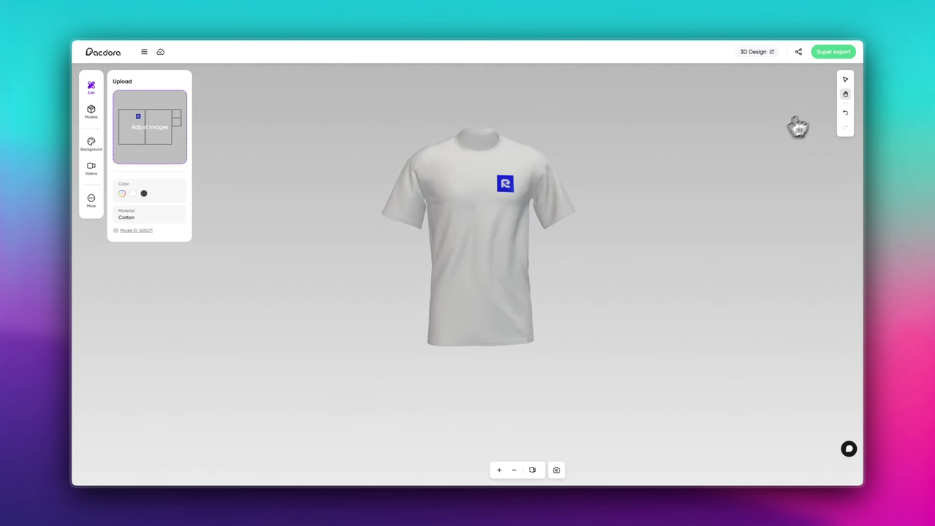
click(845, 80)
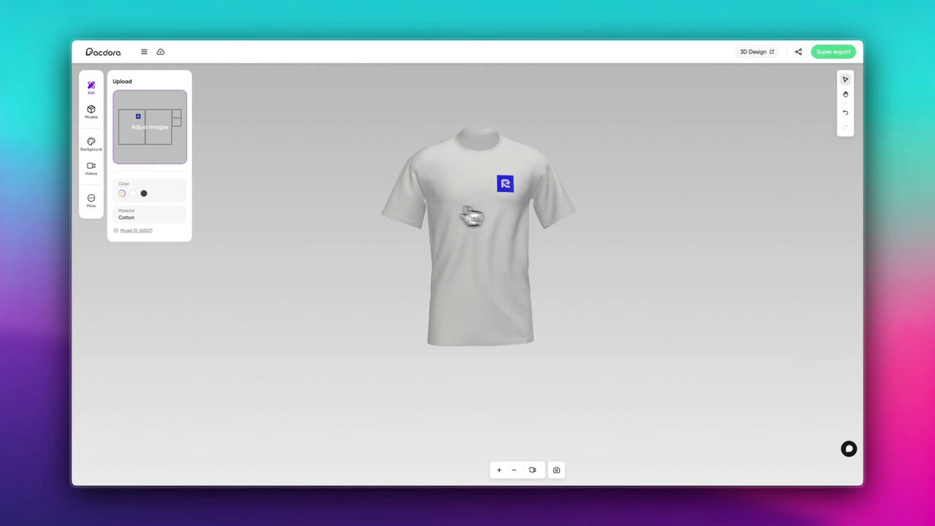
click(92, 150)
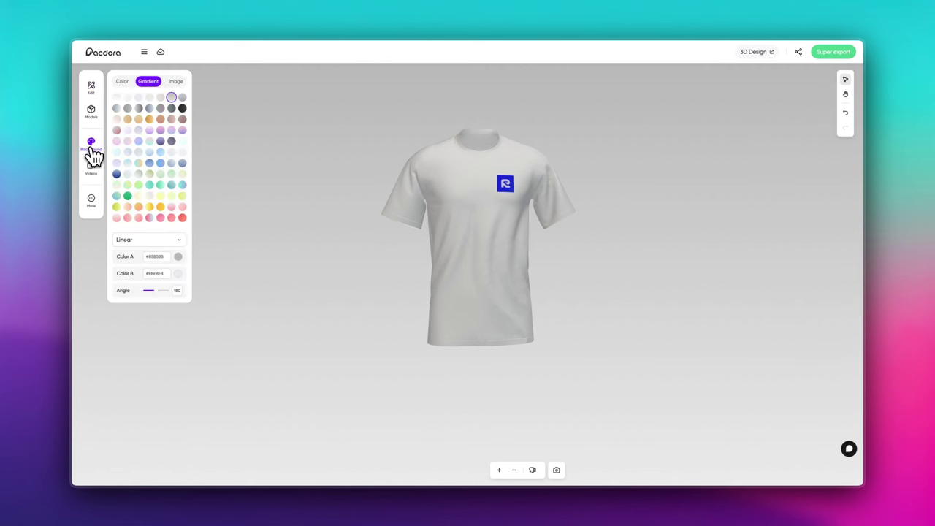
Try lavender and blue gradients, deepen Colors A and B, set angle 148 and Radial type
click(149, 131)
click(160, 164)
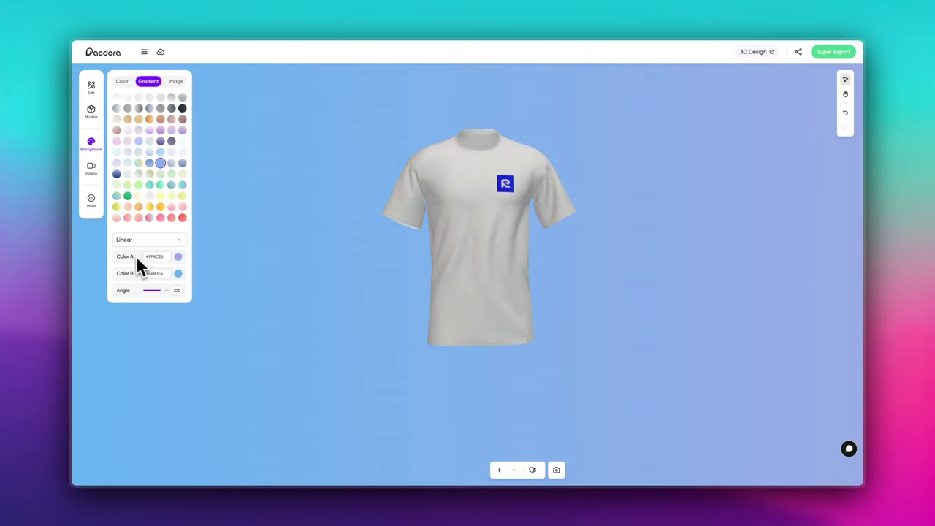
click(178, 258)
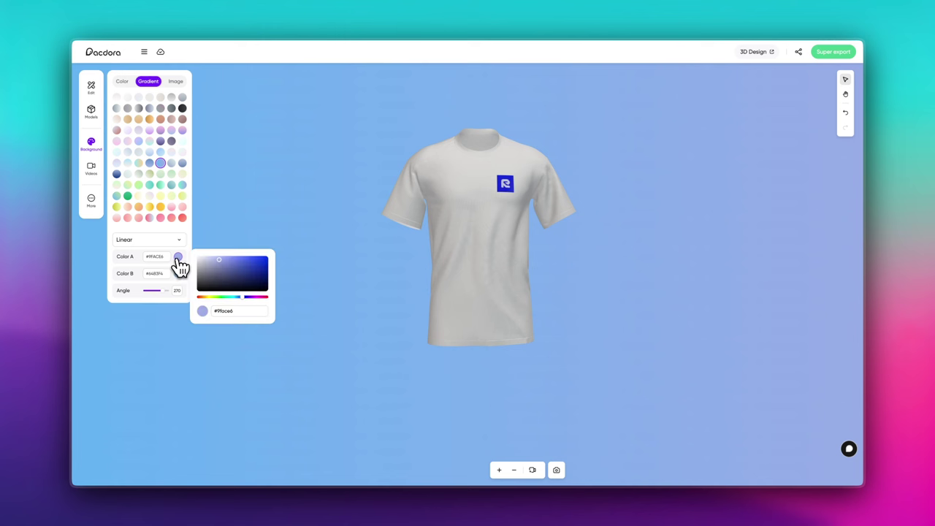
drag(244, 264, 247, 267)
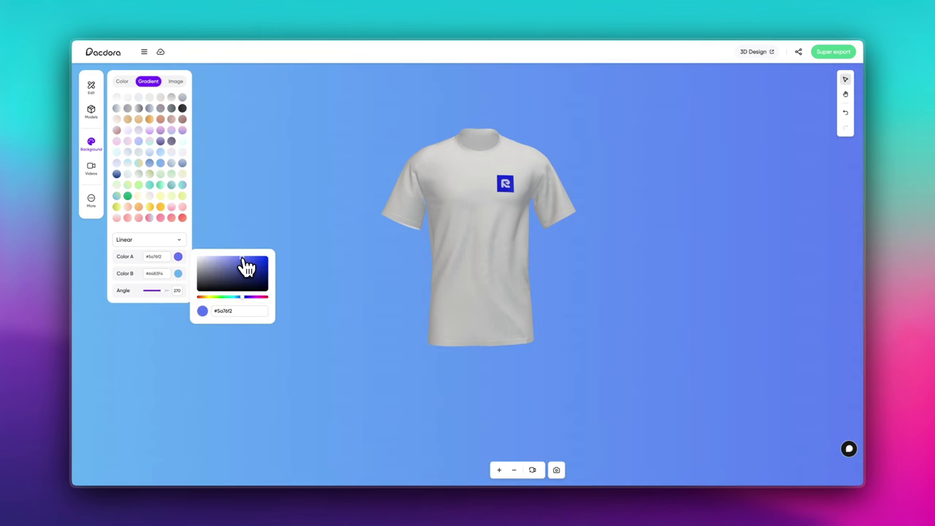
click(179, 275)
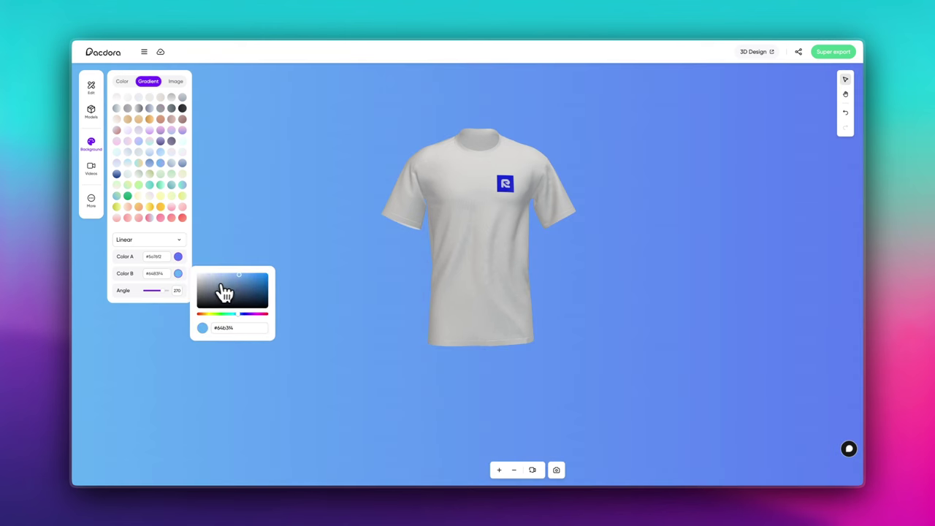
drag(269, 282, 270, 284)
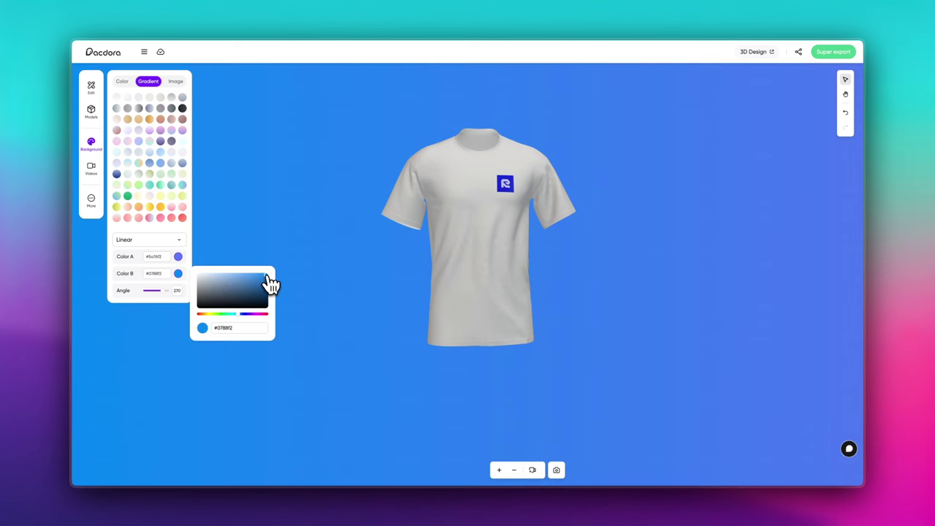
drag(161, 291, 155, 292)
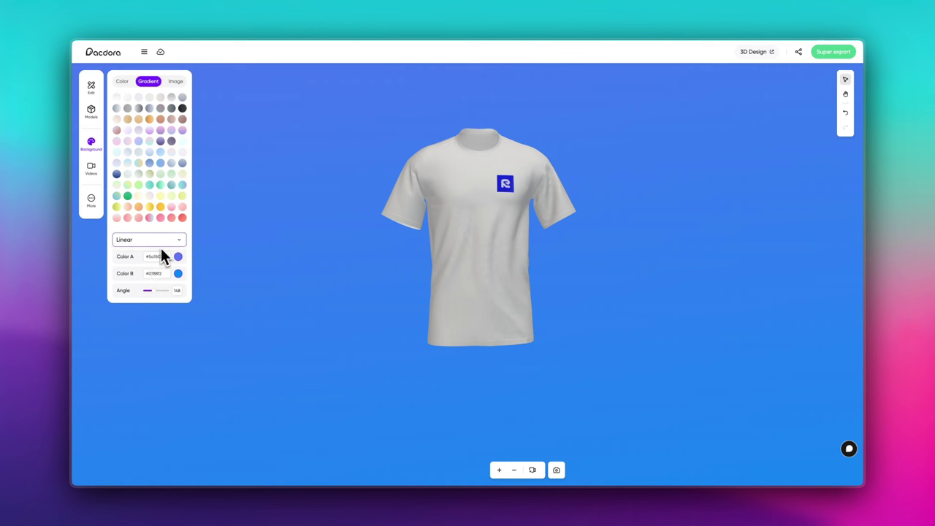
click(156, 267)
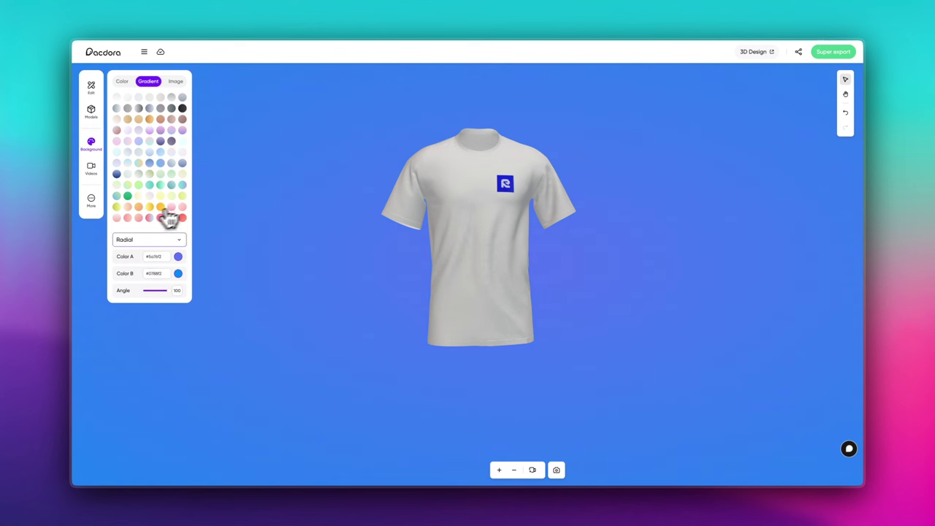
Test flat colour, transparent and white backgrounds, then apply a light blue-violet linear gradient
click(122, 82)
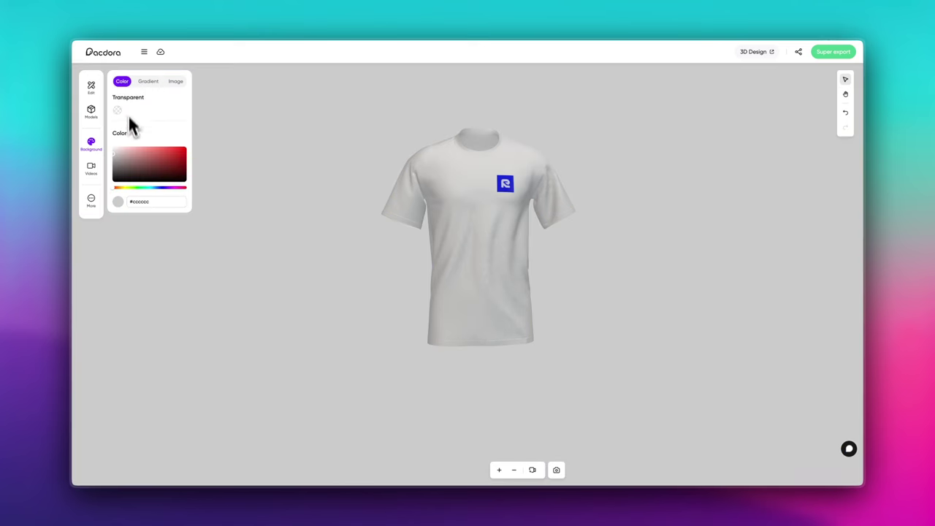
click(117, 110)
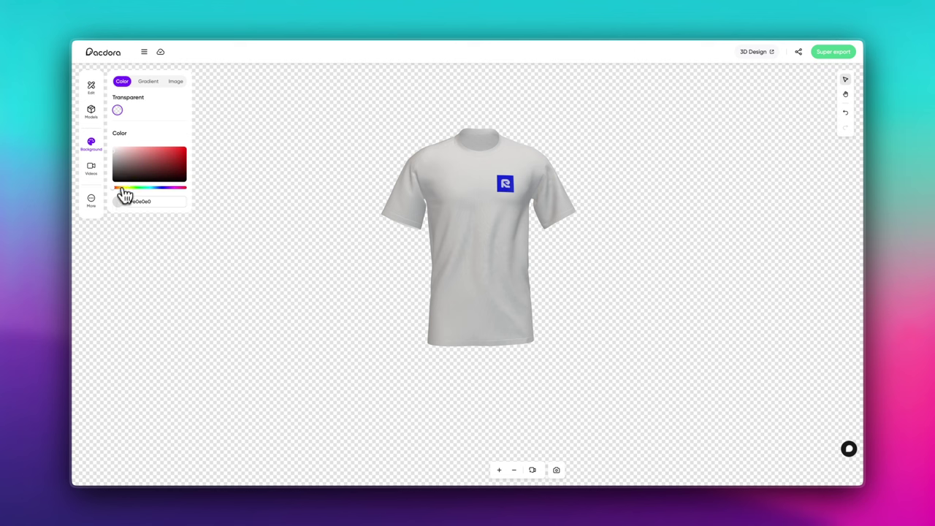
click(103, 140)
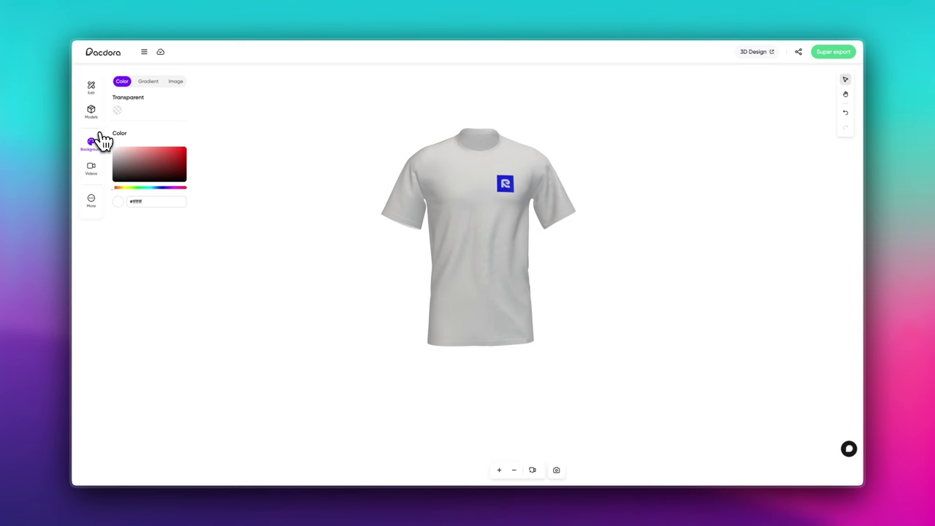
click(157, 84)
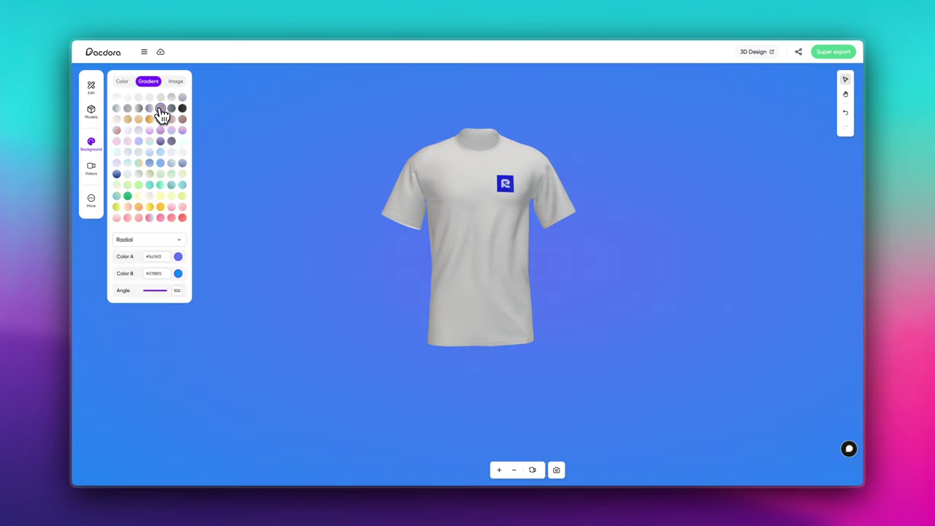
click(160, 109)
click(161, 163)
click(176, 81)
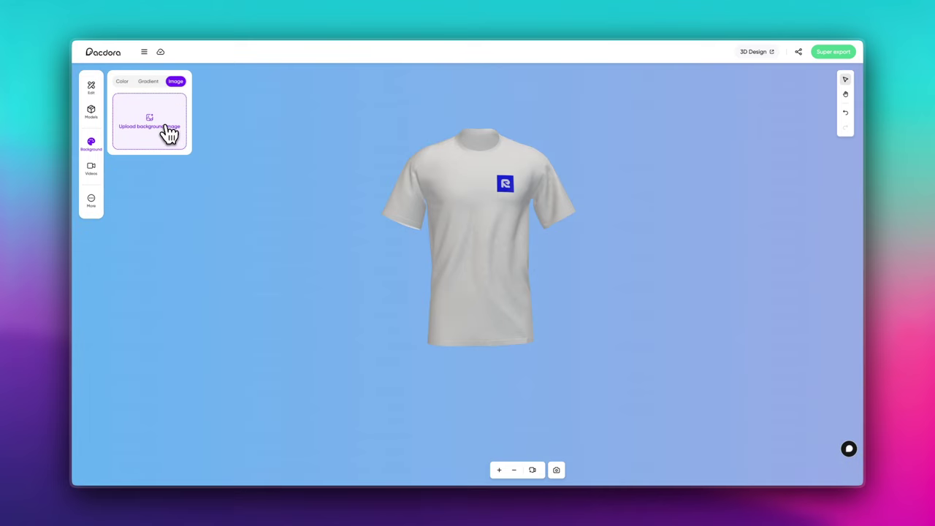
click(94, 170)
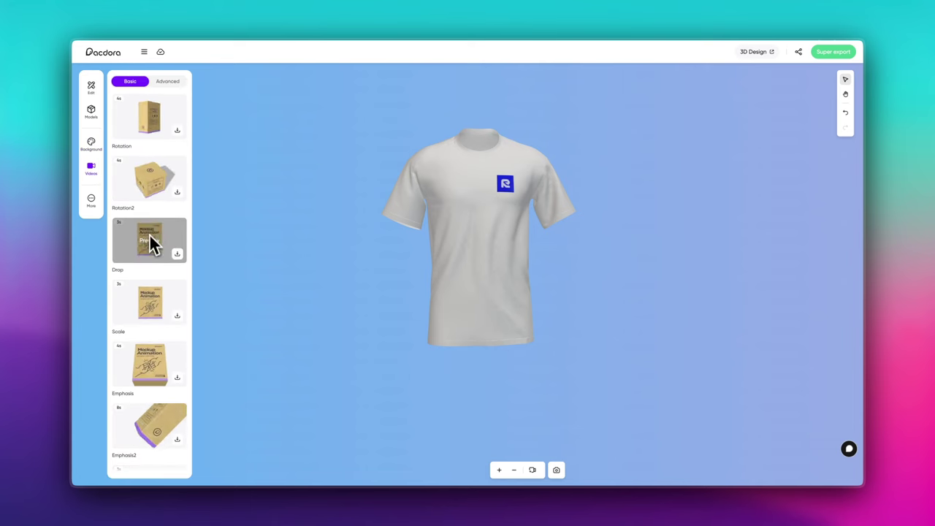
Preview the Rotation2 animation, check the Advanced presets, return to Basic, and scroll down to More
scroll(153, 307, down, 2)
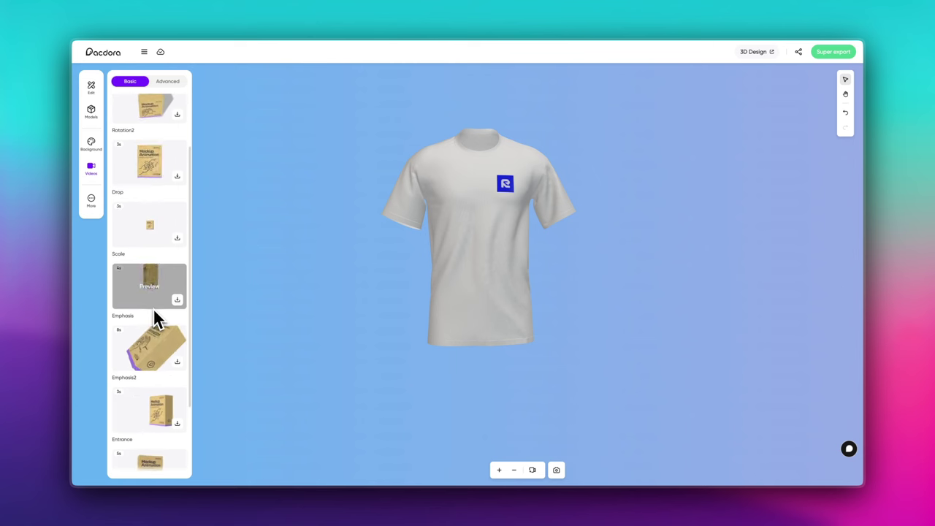
scroll(159, 194, up, 2)
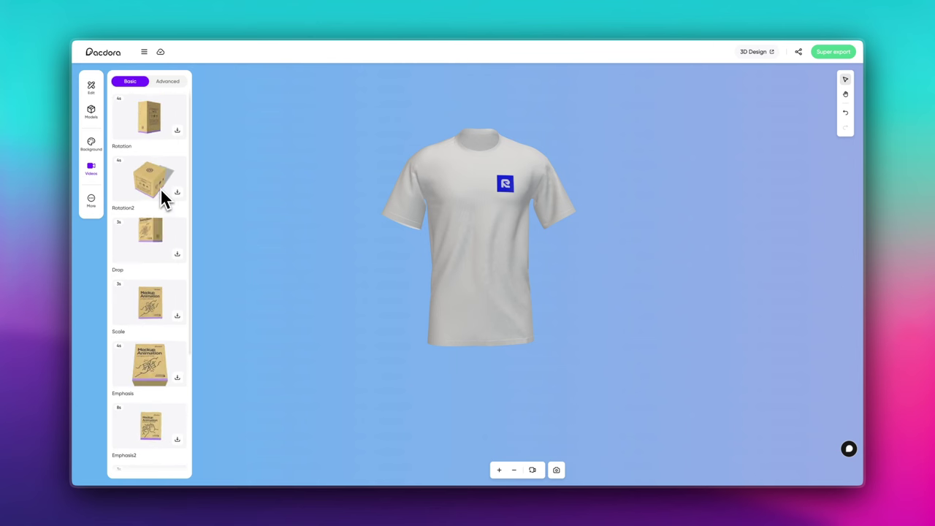
click(159, 182)
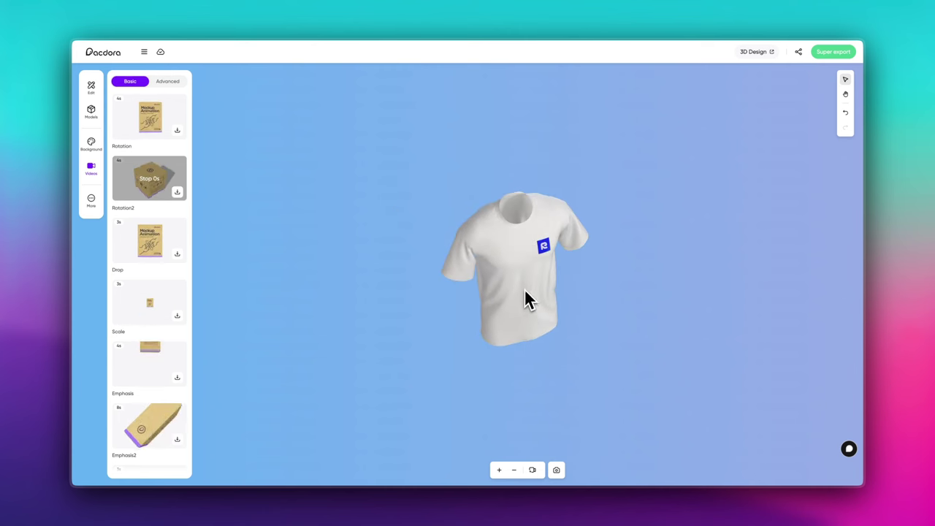
click(172, 84)
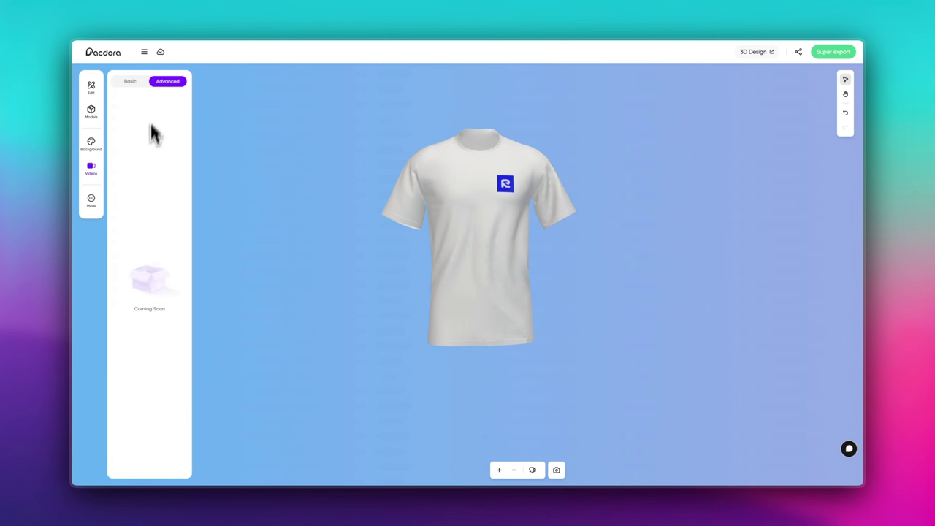
click(136, 87)
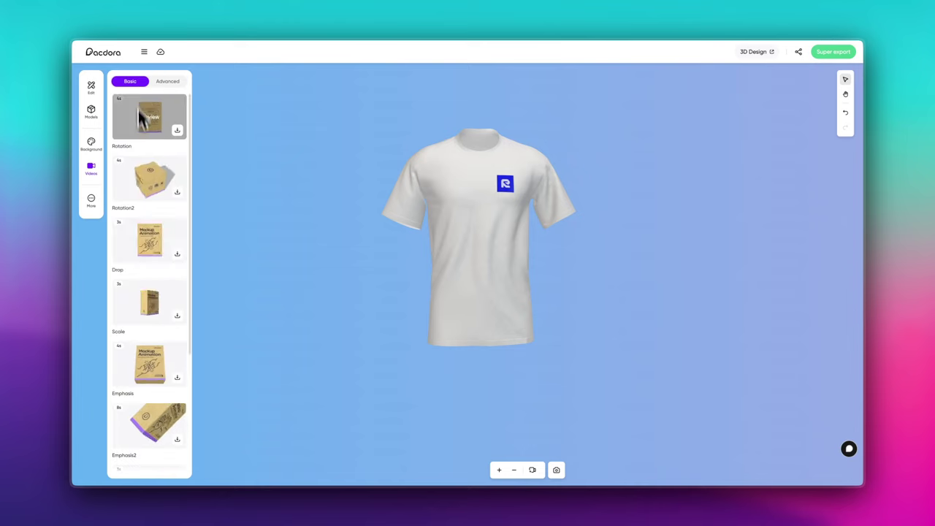
scroll(141, 234, down, 5)
scroll(148, 318, down, 1)
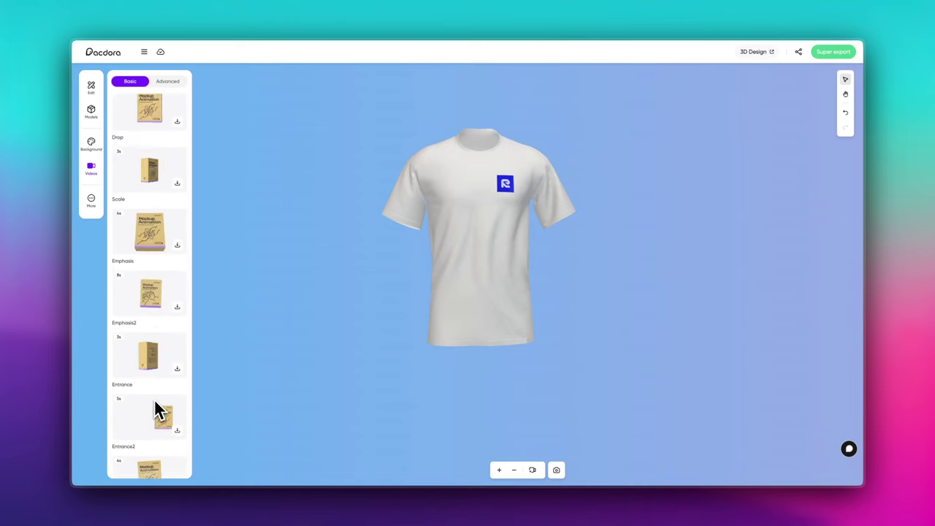
scroll(155, 405, down, 2)
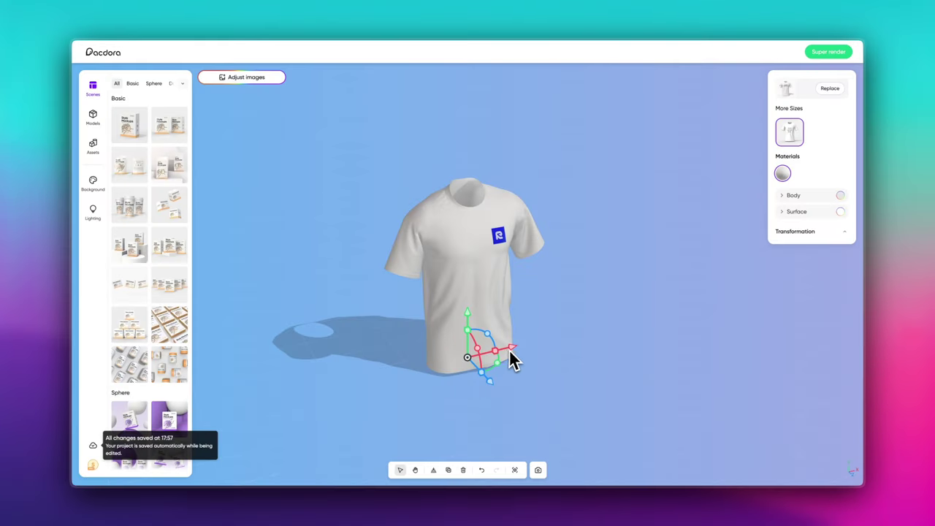
Rotate the T-shirt, raise it along Y, and move it forward along Z with the gizmo
mouse_move(514, 359)
mouse_down()
mouse_move(474, 361)
mouse_move(511, 351)
mouse_move(504, 355)
mouse_up()
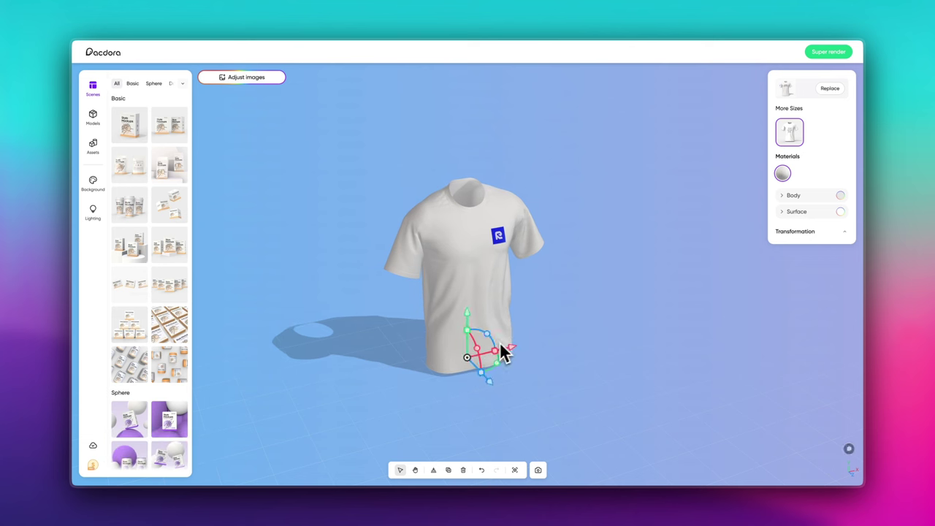
mouse_move(472, 327)
mouse_down()
mouse_move(471, 297)
mouse_move(469, 306)
mouse_up()
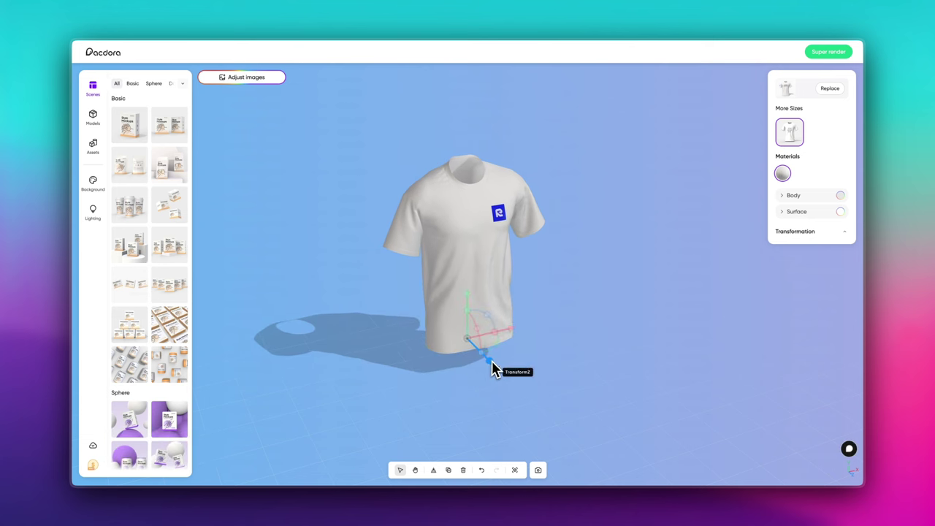
drag(494, 369, 504, 379)
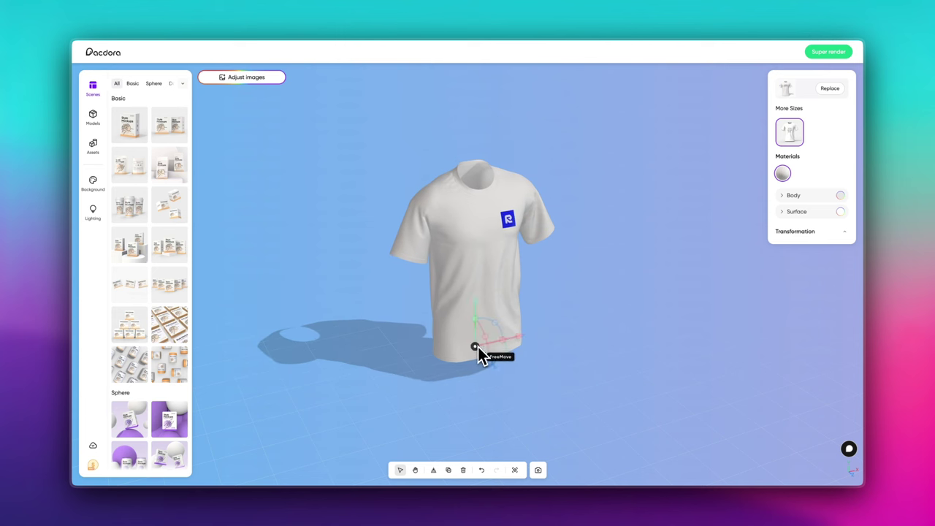
mouse_move(478, 346)
mouse_down()
mouse_move(426, 325)
mouse_move(546, 274)
mouse_move(484, 355)
mouse_move(463, 350)
mouse_up()
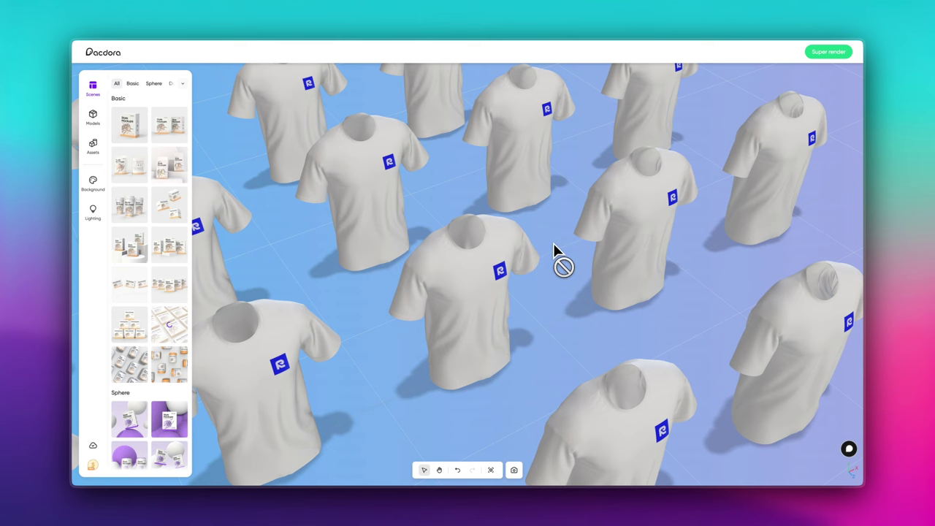
Orbit around the T-shirt grid, then apply the diagonal-rows scene preset
mouse_move(553, 244)
mouse_down()
mouse_move(509, 323)
mouse_move(480, 300)
mouse_move(504, 246)
mouse_up()
mouse_move(485, 289)
mouse_down()
mouse_move(478, 314)
mouse_move(480, 284)
mouse_move(459, 292)
mouse_up()
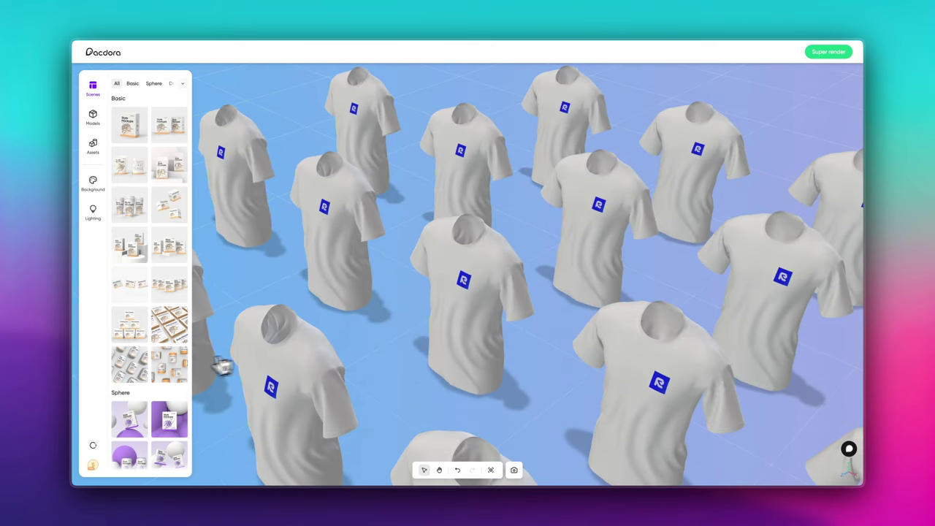
click(124, 378)
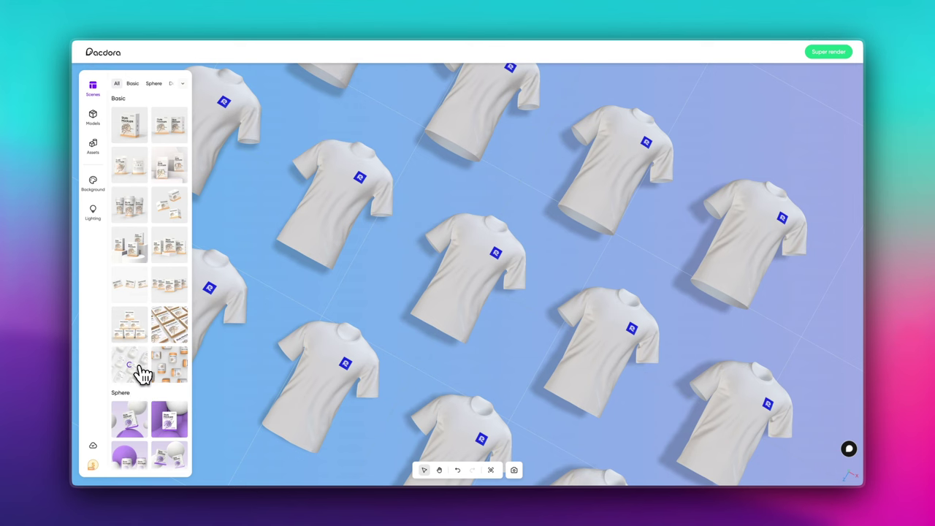
Scroll to the site footer and open the iPhone Mockup Generator under More Tools
scroll(418, 355, down, 10)
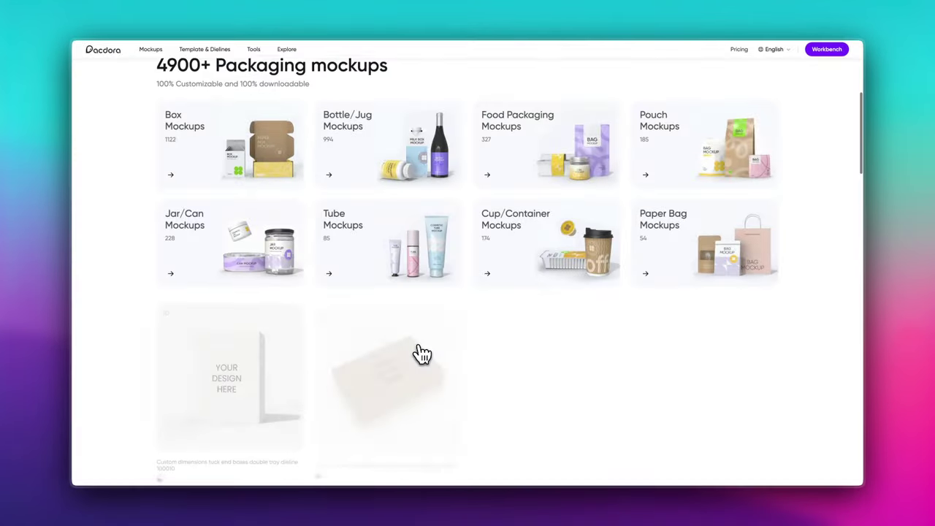
scroll(424, 356, down, 15)
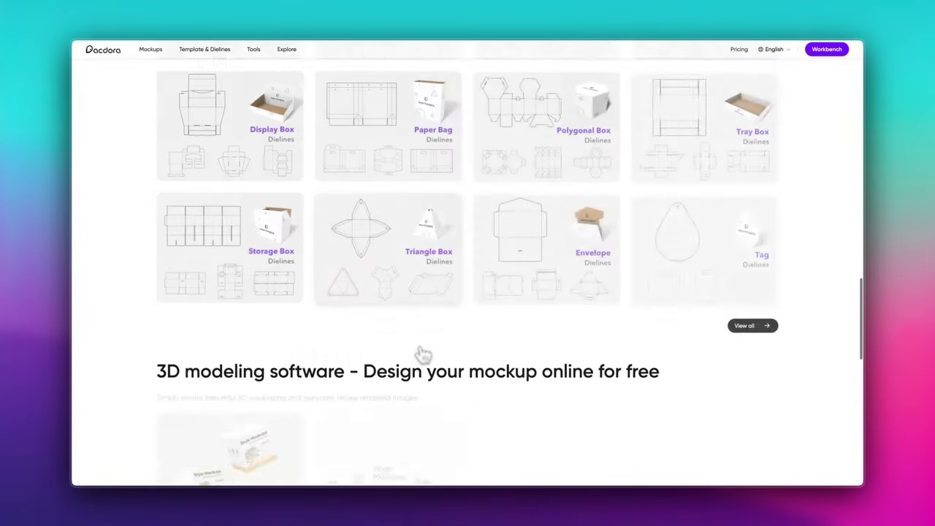
scroll(418, 354, down, 10)
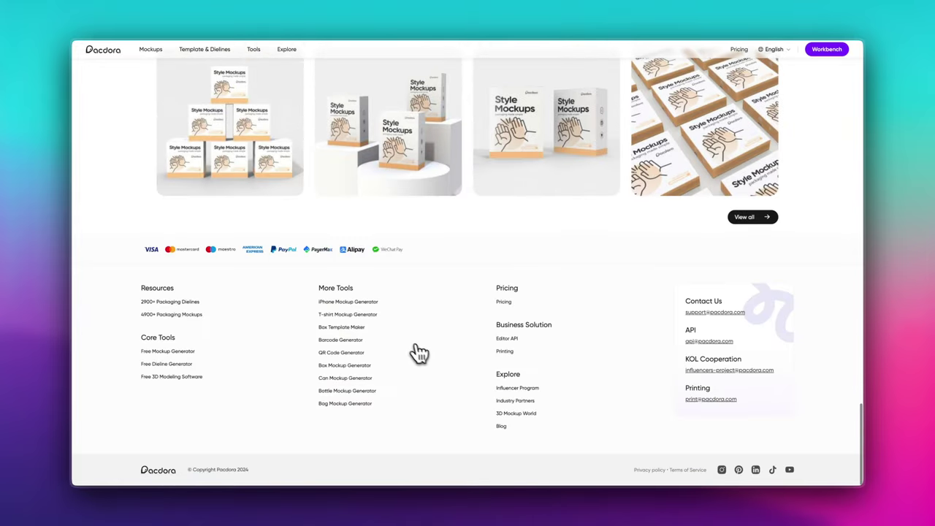
click(363, 306)
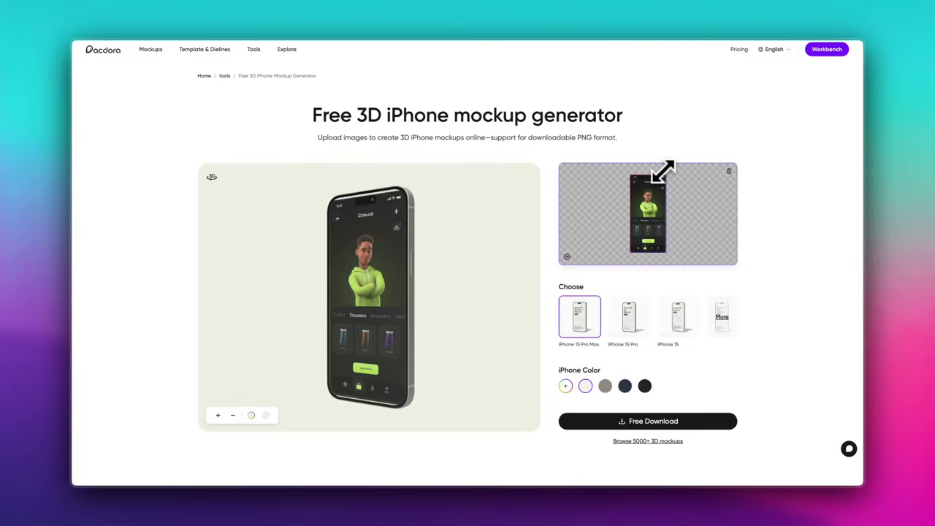
Nudge the screen image, orbit the yellow phone, and switch the preview to iPhone 15 Pro
drag(662, 171, 665, 175)
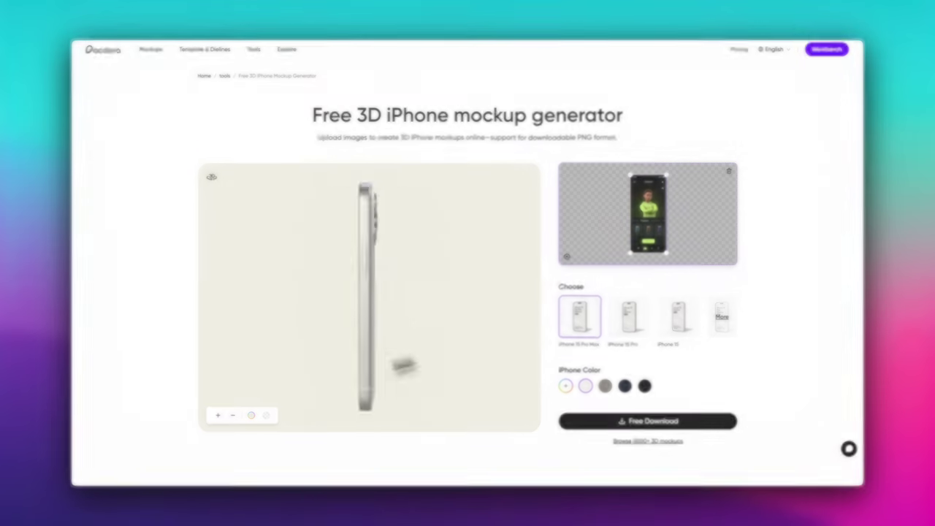
mouse_move(401, 355)
mouse_down()
mouse_move(338, 259)
mouse_move(385, 411)
mouse_move(258, 370)
mouse_move(280, 339)
mouse_up()
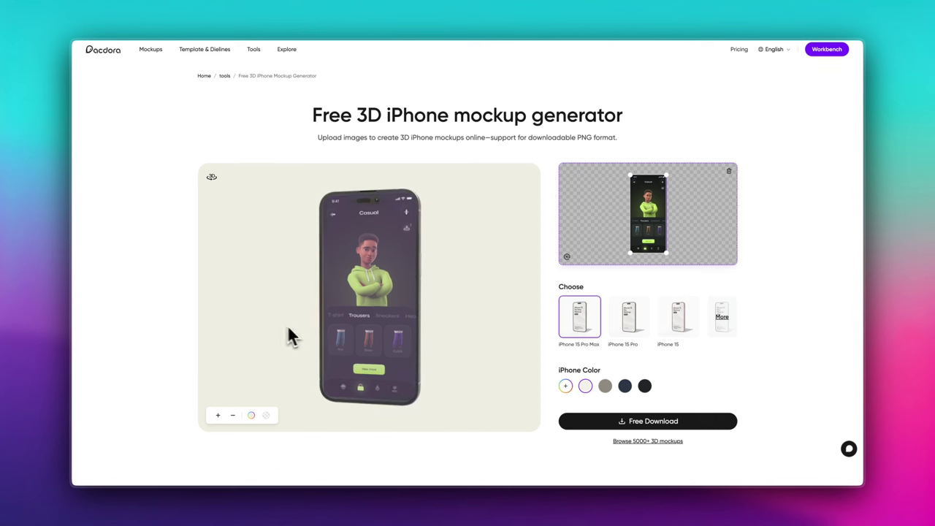
click(629, 317)
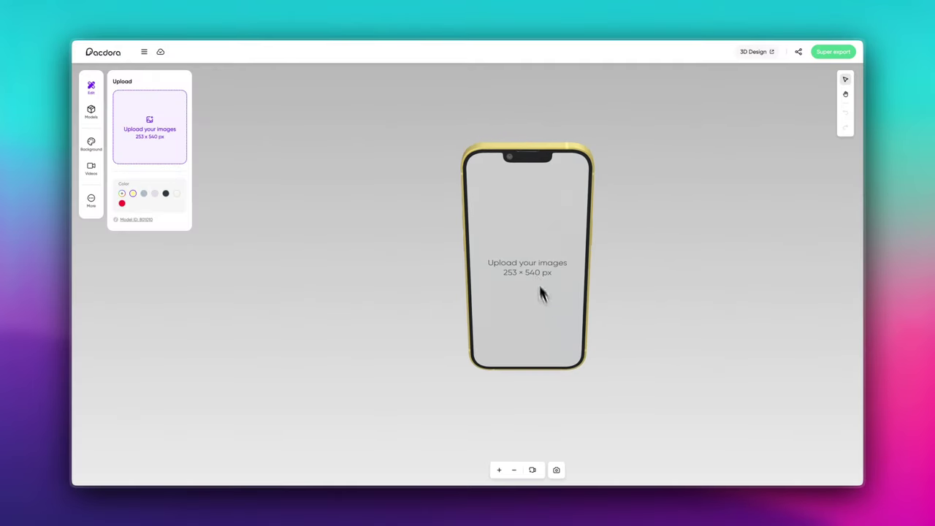
Upload the Casual app screenshot, stretch it to fill the 253 × 540 screen, and save
mouse_move(605, 248)
mouse_down()
mouse_move(547, 271)
mouse_move(590, 282)
mouse_move(566, 276)
mouse_up()
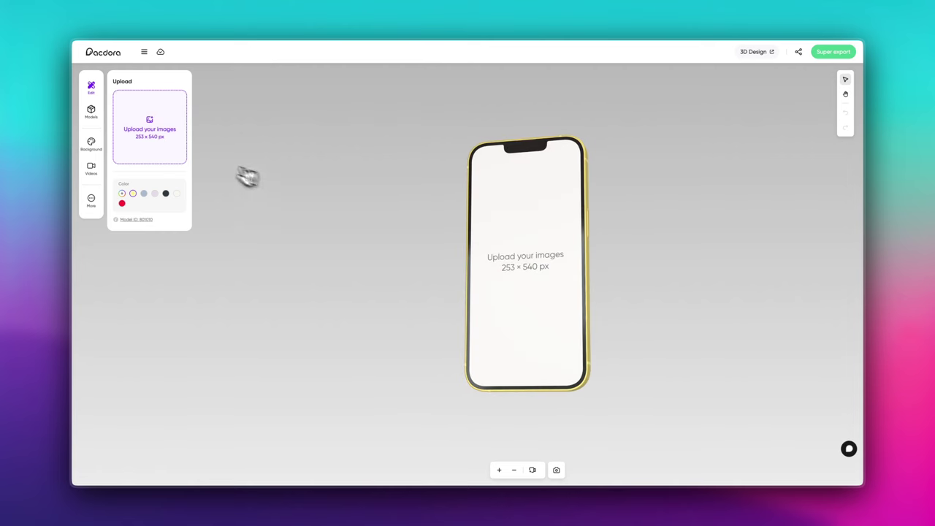
click(167, 150)
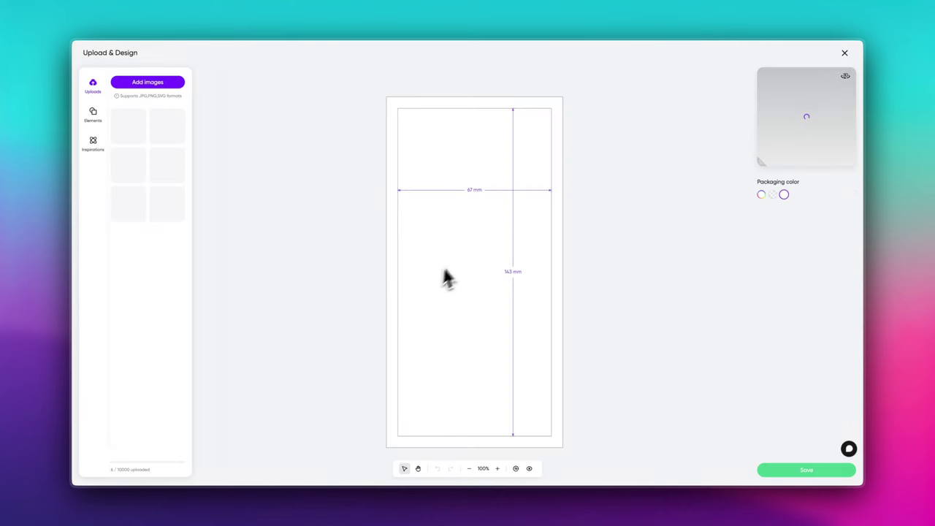
click(124, 200)
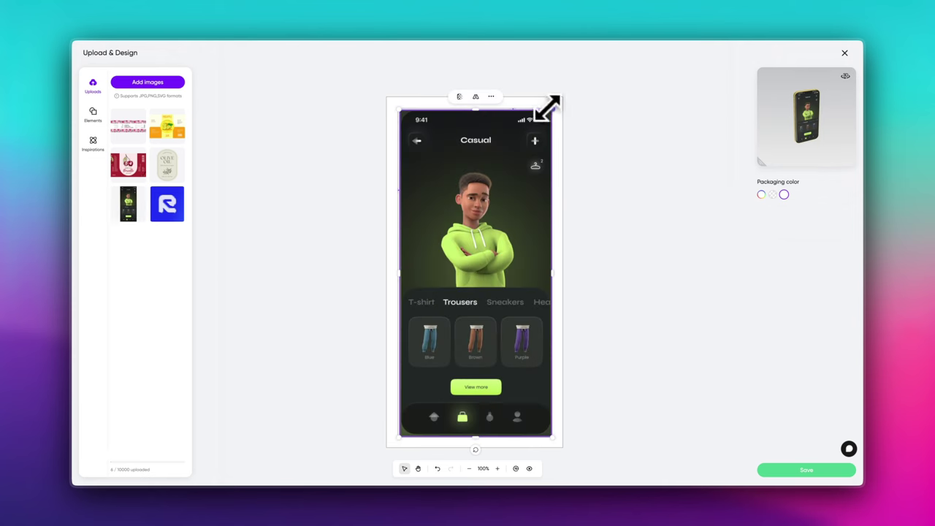
drag(547, 108, 549, 105)
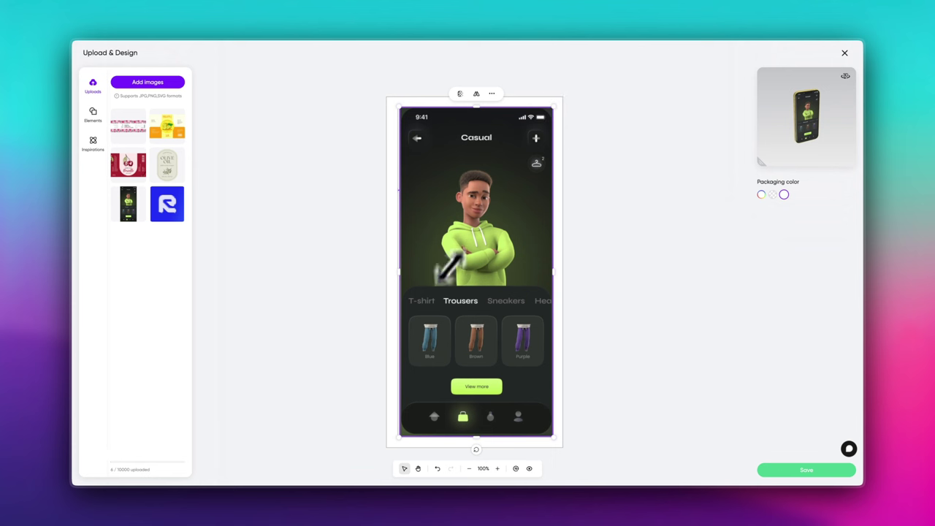
drag(396, 431, 392, 436)
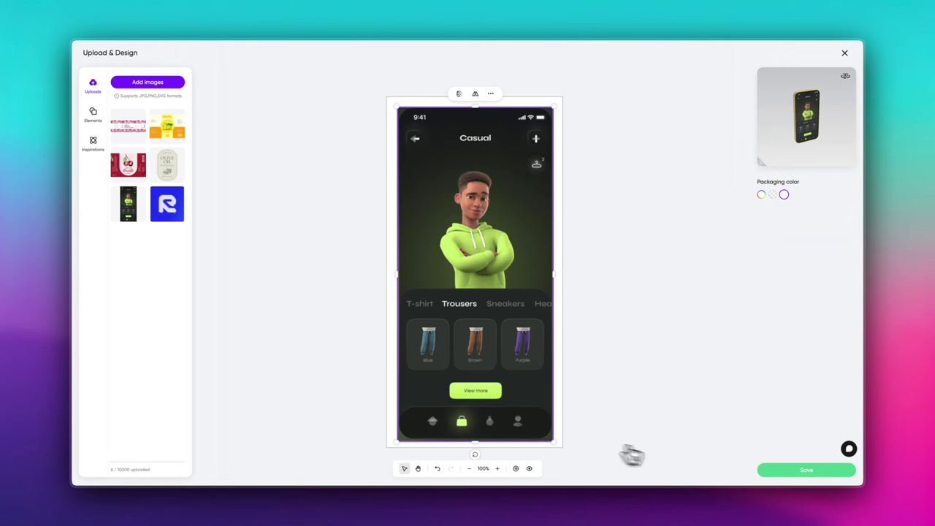
click(780, 471)
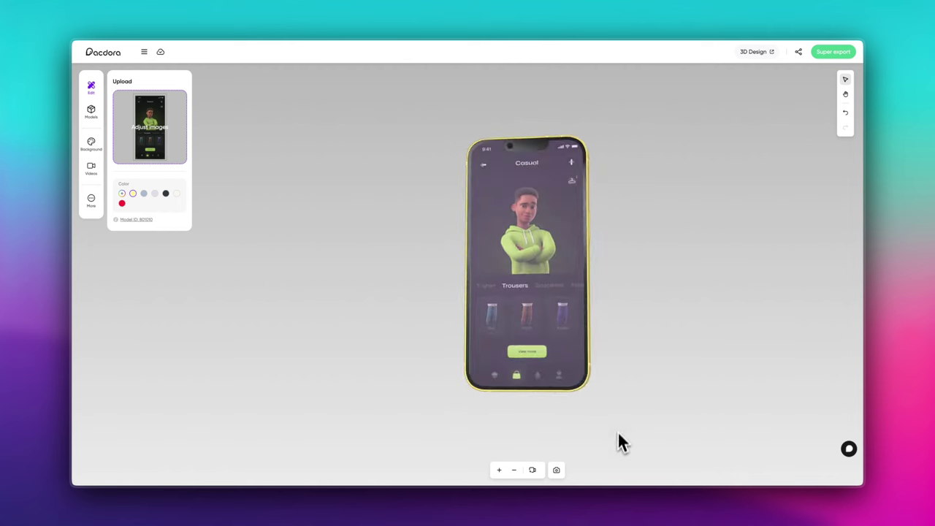
Try lavender, red, yellow and a custom deep blue as the phone frame colour, then close the picker
click(144, 193)
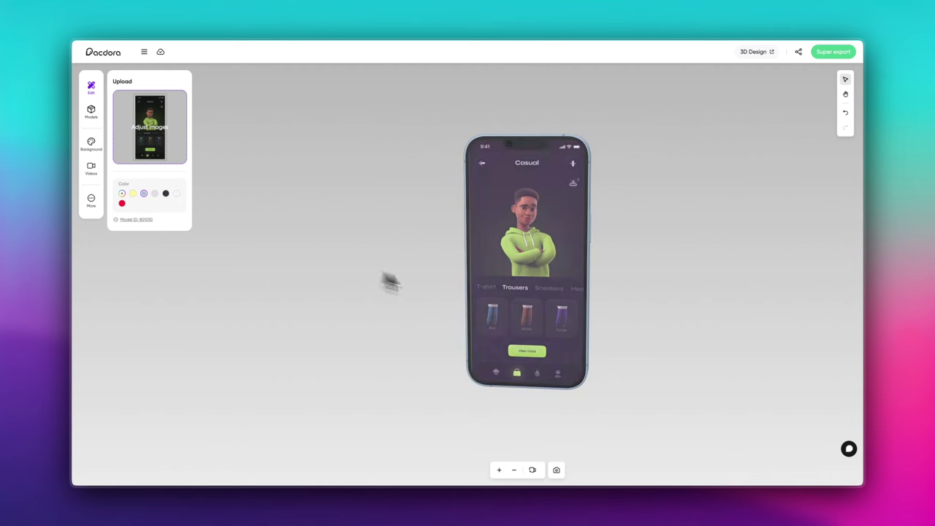
click(165, 194)
click(156, 194)
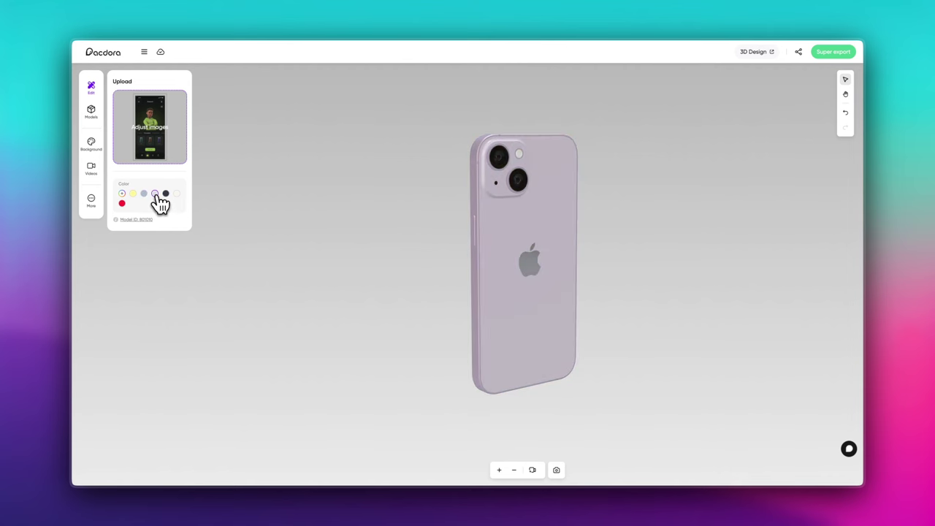
click(121, 203)
click(133, 193)
click(121, 193)
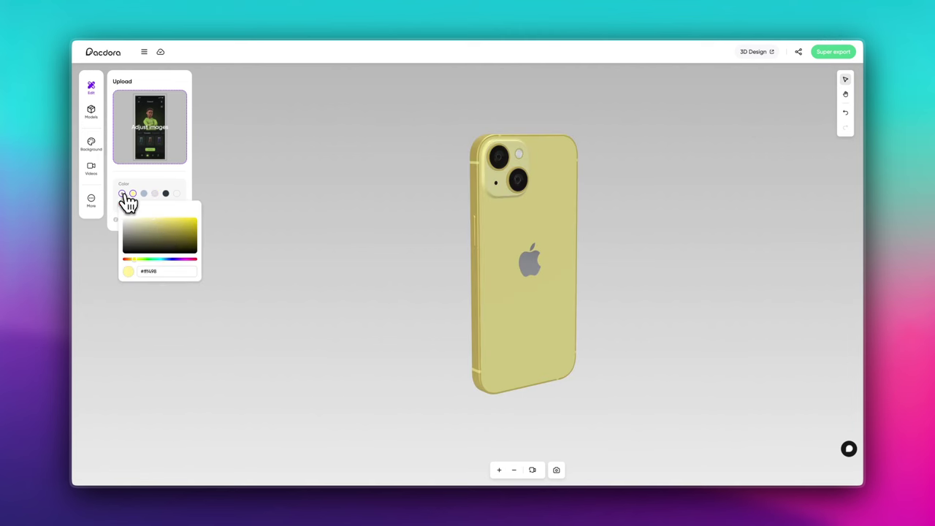
click(173, 259)
drag(185, 221, 190, 229)
click(248, 215)
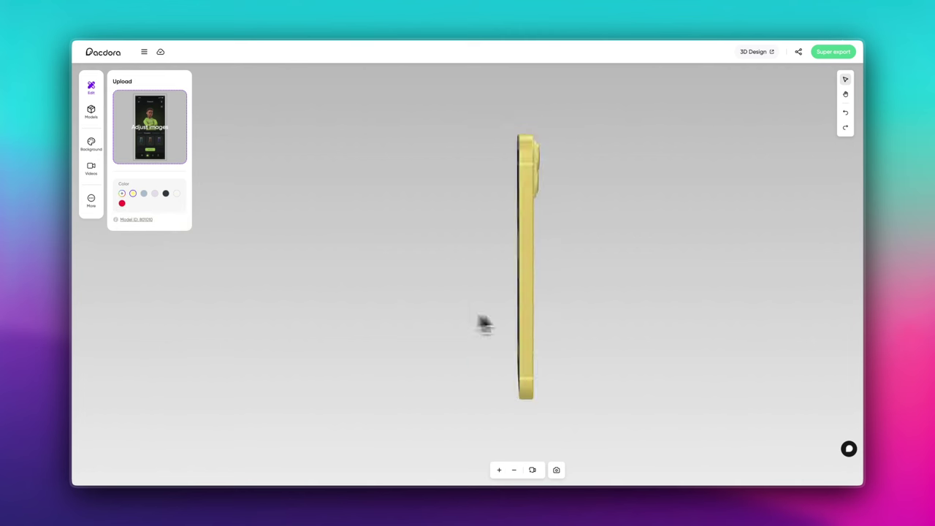
Give the mockup background a yellow-to-orange linear gradient
click(94, 151)
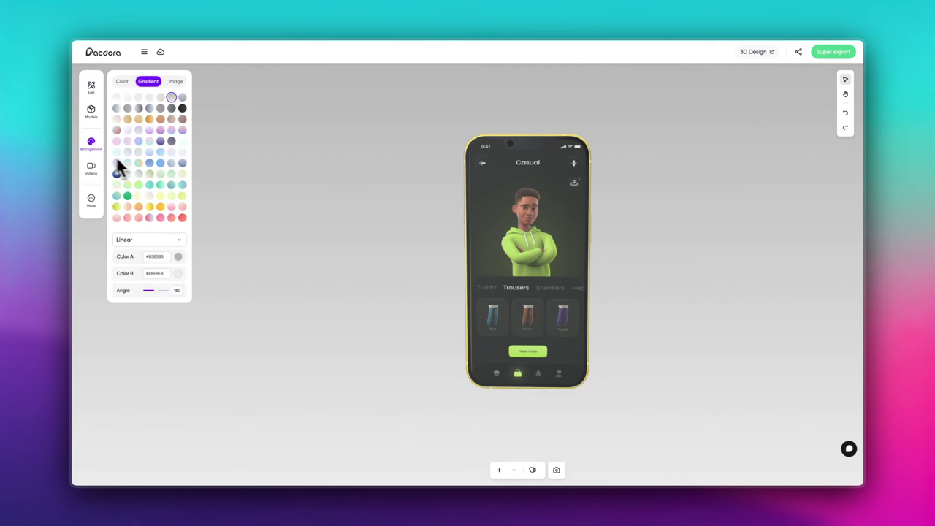
click(160, 196)
click(151, 208)
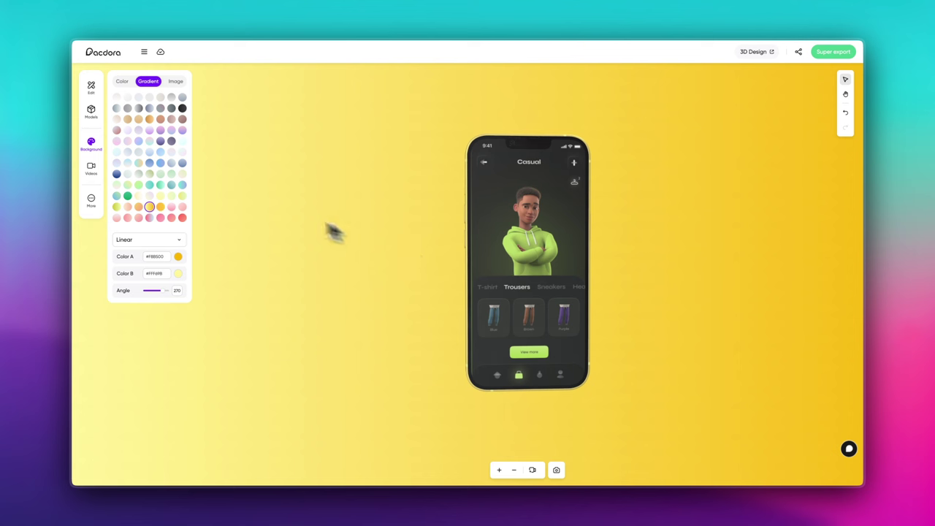
Browse the Models library, then preview the Scale animation on the phone
click(92, 116)
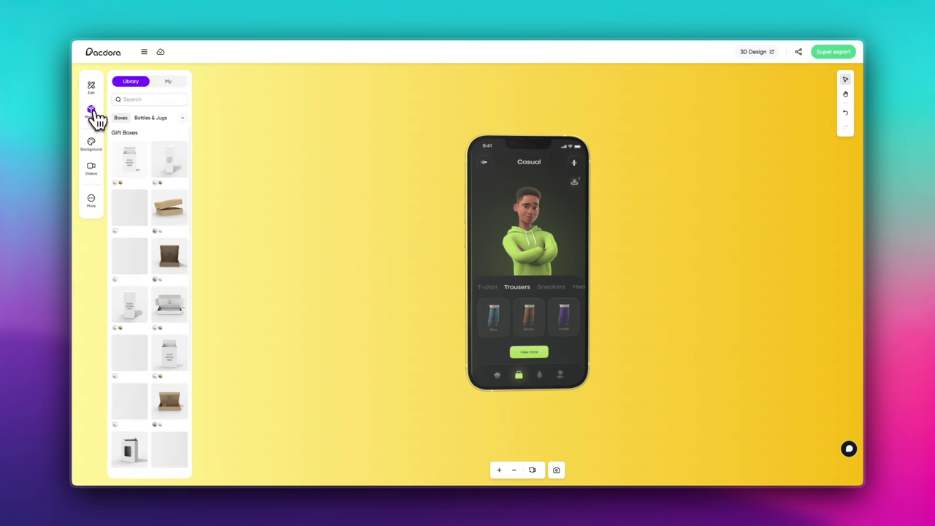
click(92, 94)
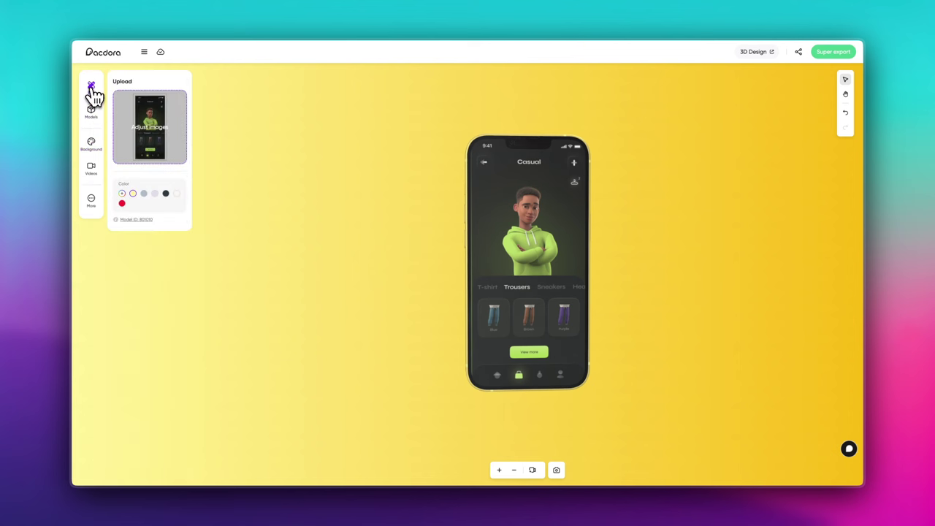
click(93, 170)
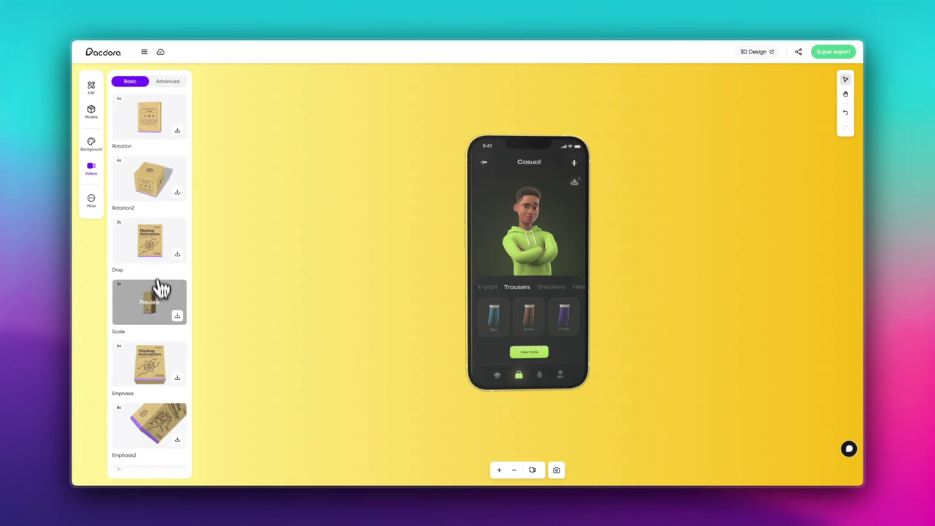
click(165, 313)
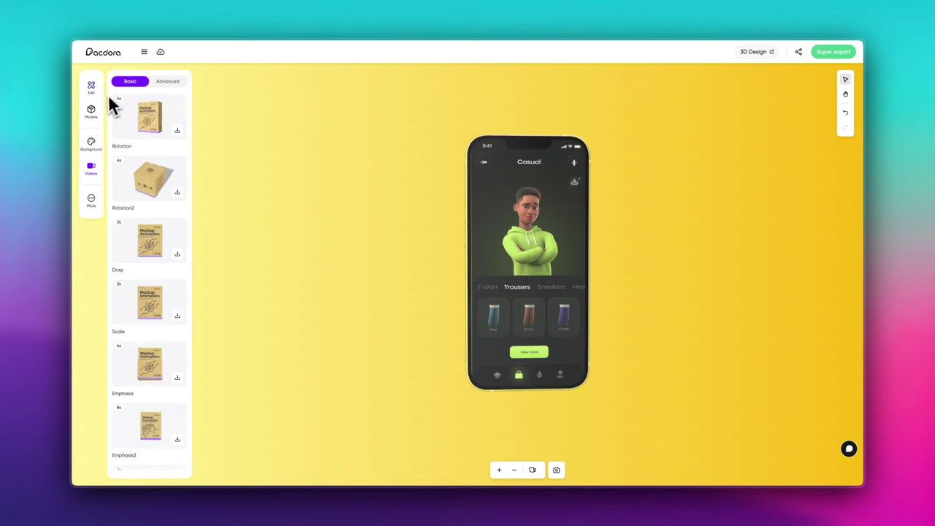
Move the phone into the advanced scene editor and apply a multi-phone grid scene layout
click(91, 197)
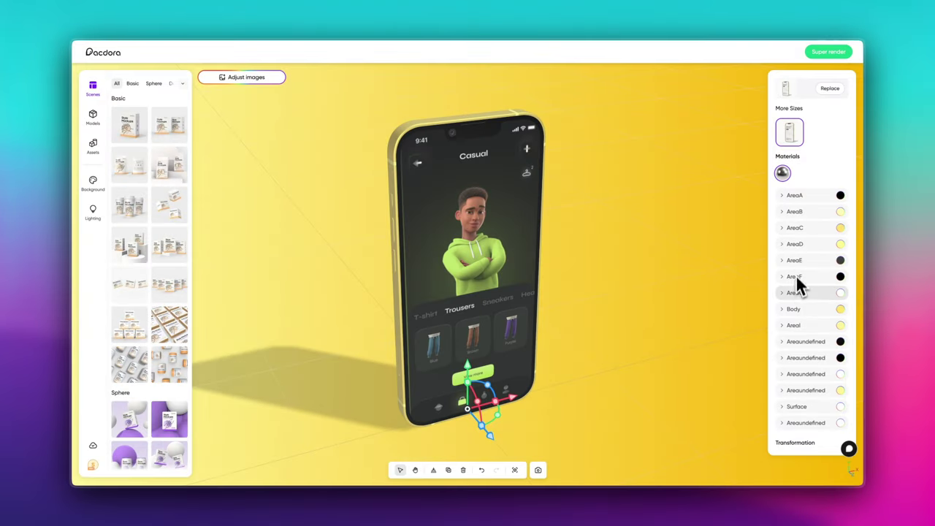
click(797, 443)
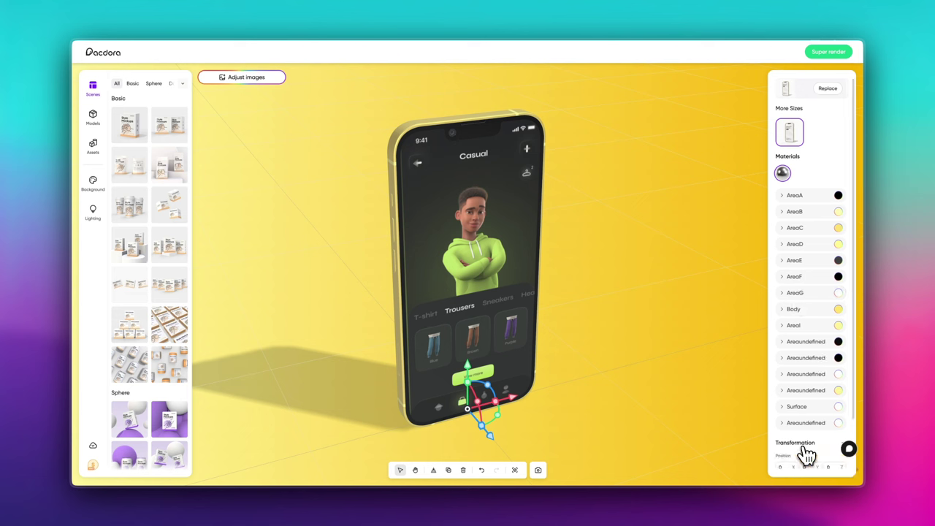
scroll(811, 420, down, 2)
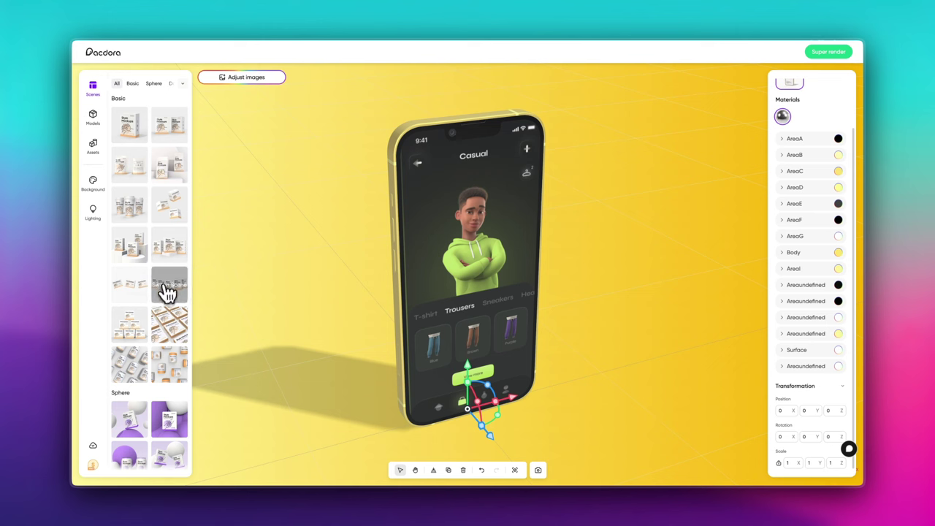
scroll(167, 300, down, 3)
scroll(162, 303, down, 2)
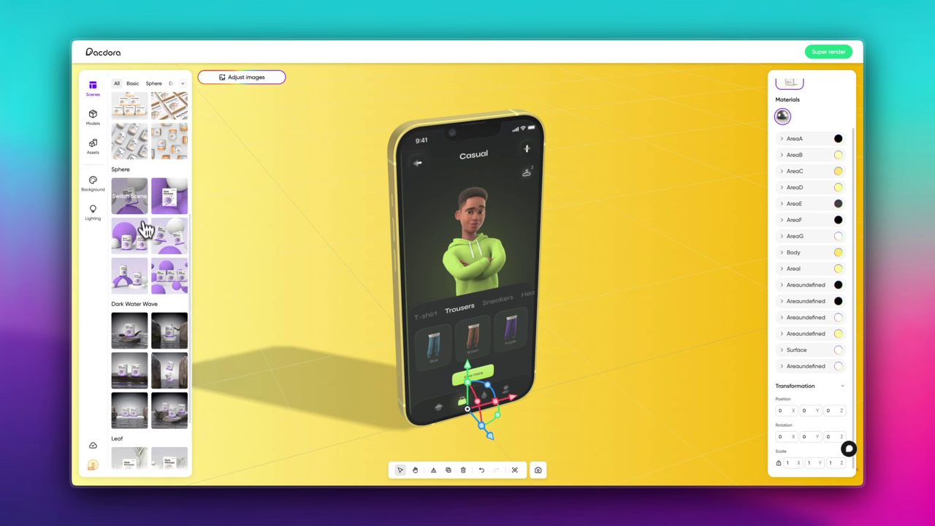
click(235, 259)
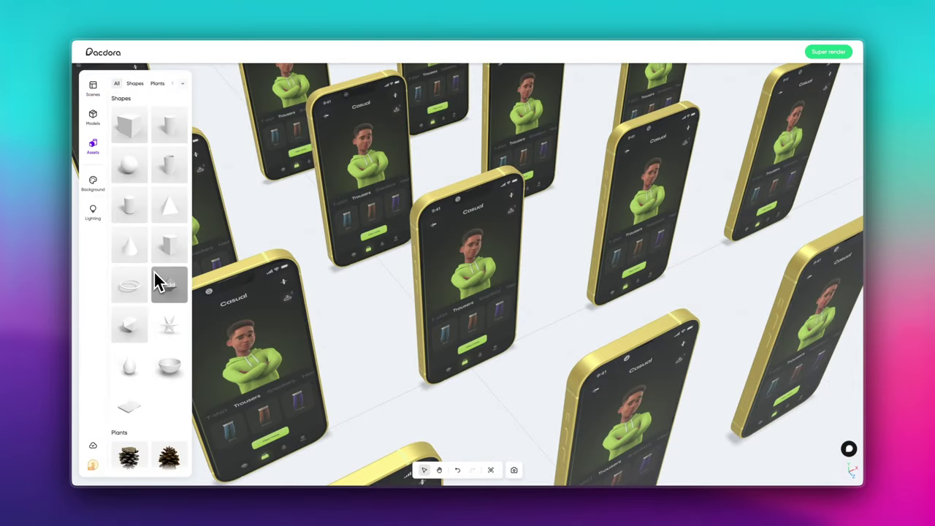
scroll(154, 292, down, 10)
Place a white disc podium under the centre phone and adjust its height
scroll(156, 306, down, 10)
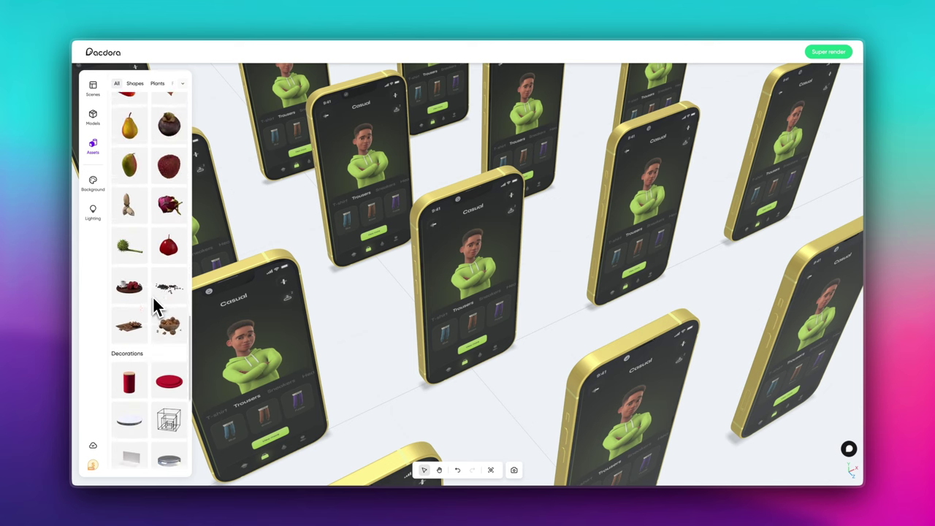
scroll(158, 207, up, 1)
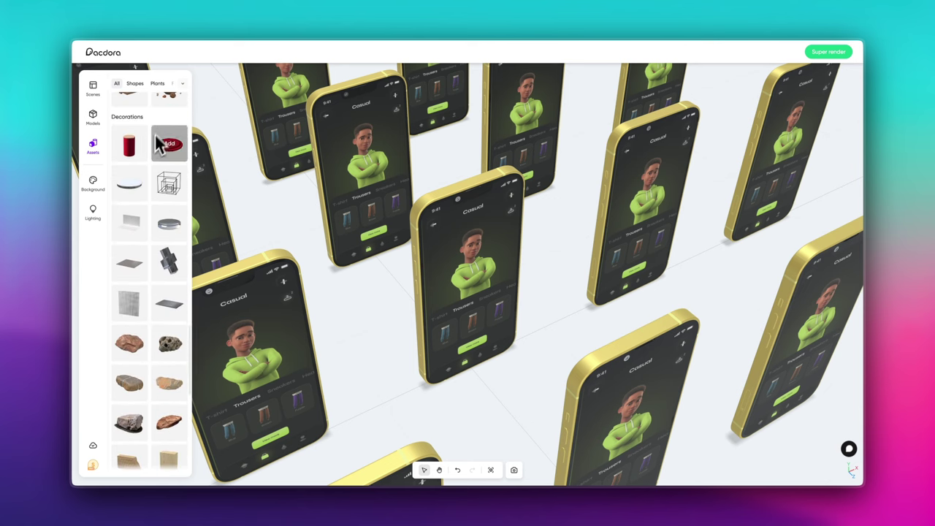
mouse_move(130, 196)
mouse_down()
mouse_move(441, 369)
mouse_move(473, 368)
mouse_move(474, 380)
mouse_up()
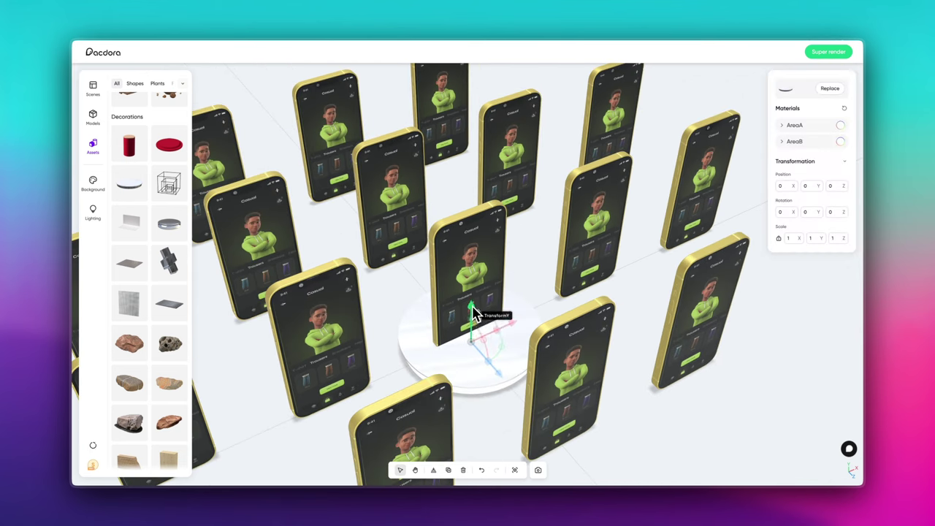
mouse_move(476, 317)
mouse_down()
mouse_move(476, 328)
mouse_move(476, 313)
mouse_up()
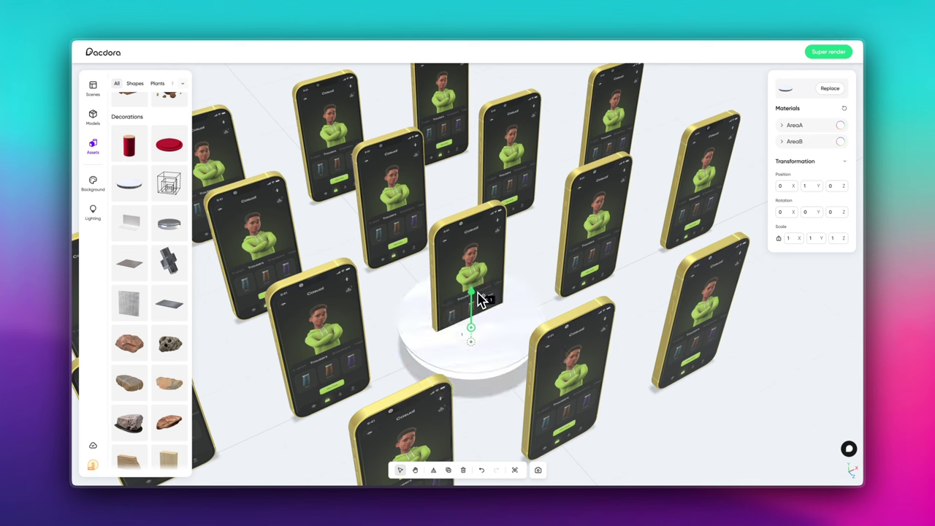
click(476, 241)
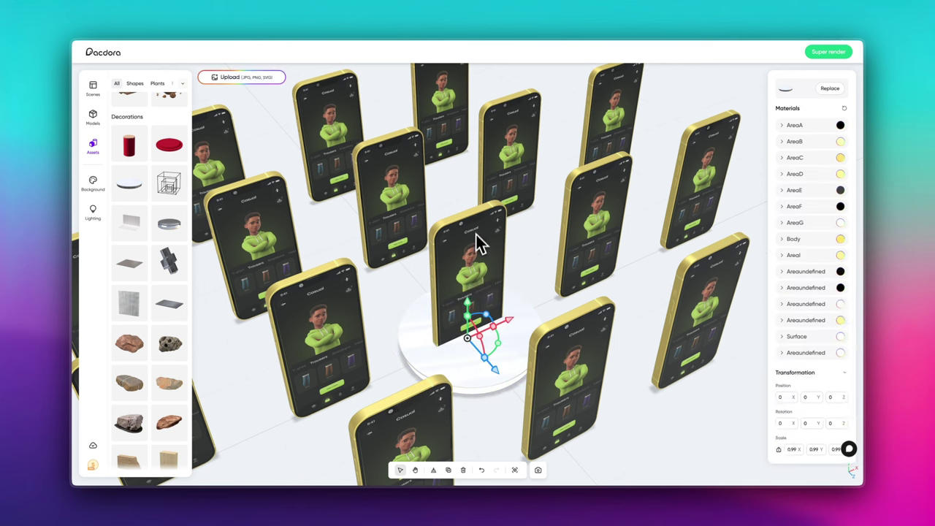
mouse_move(472, 288)
mouse_down()
mouse_move(472, 313)
mouse_move(472, 302)
mouse_up()
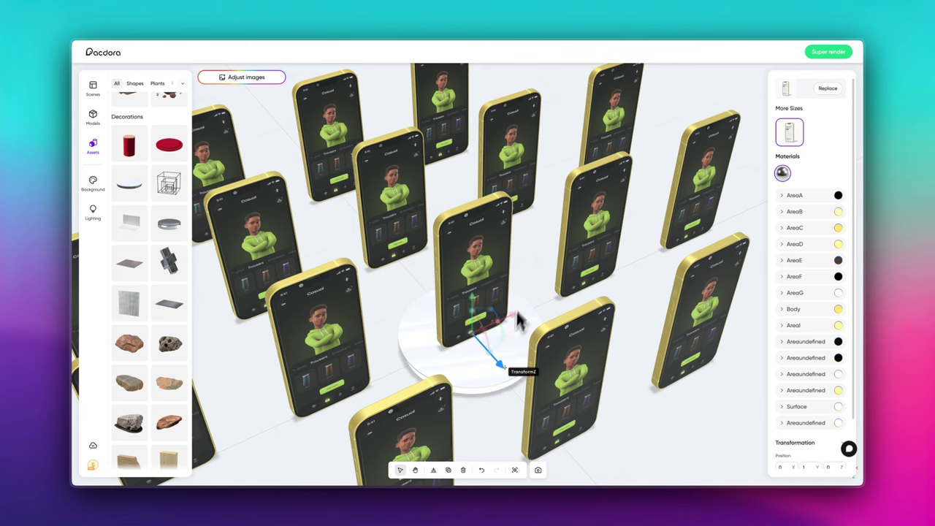
click(520, 350)
Orbit to a low side view and add a white sphere left of the phones
scroll(562, 336, down, 3)
mouse_move(566, 415)
mouse_down()
mouse_move(504, 376)
mouse_move(463, 402)
mouse_move(566, 378)
mouse_move(592, 343)
mouse_move(528, 382)
mouse_move(534, 346)
mouse_move(499, 355)
mouse_move(332, 330)
mouse_up()
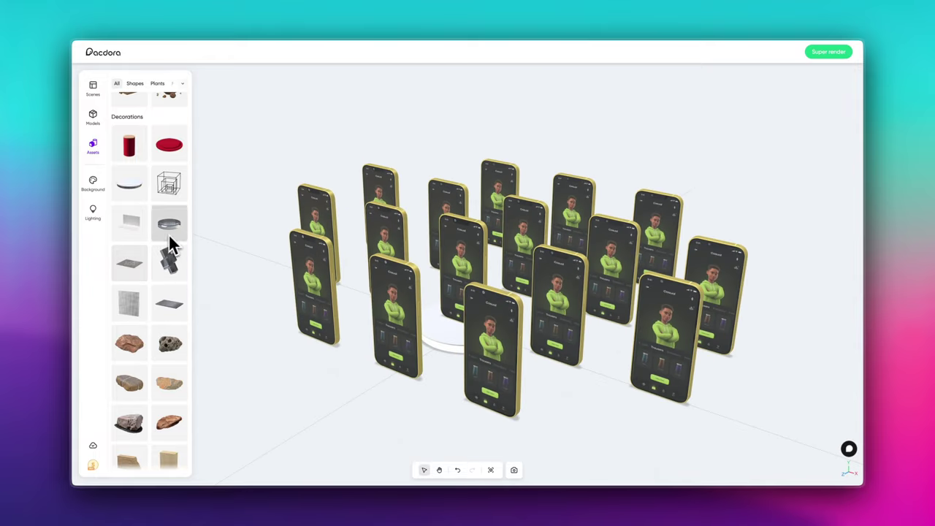
scroll(168, 277, down, 7)
scroll(166, 350, down, 10)
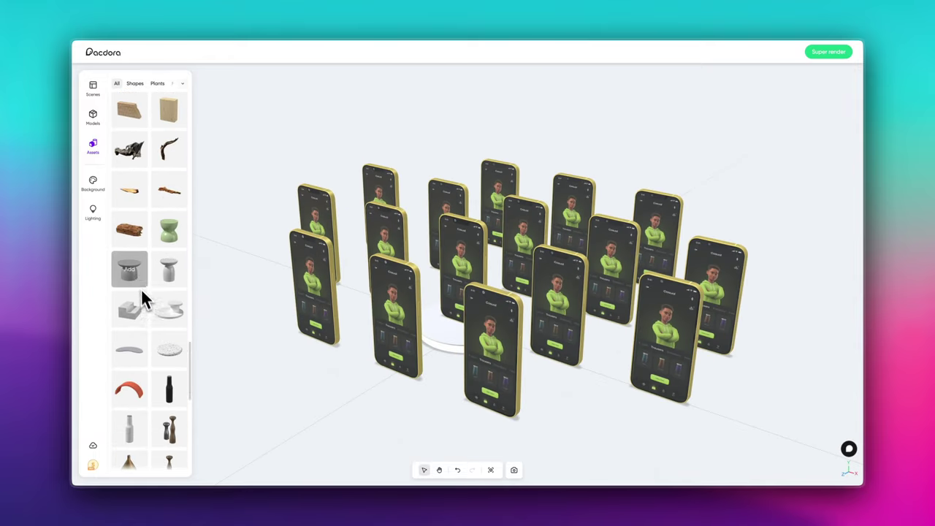
scroll(165, 351, up, 15)
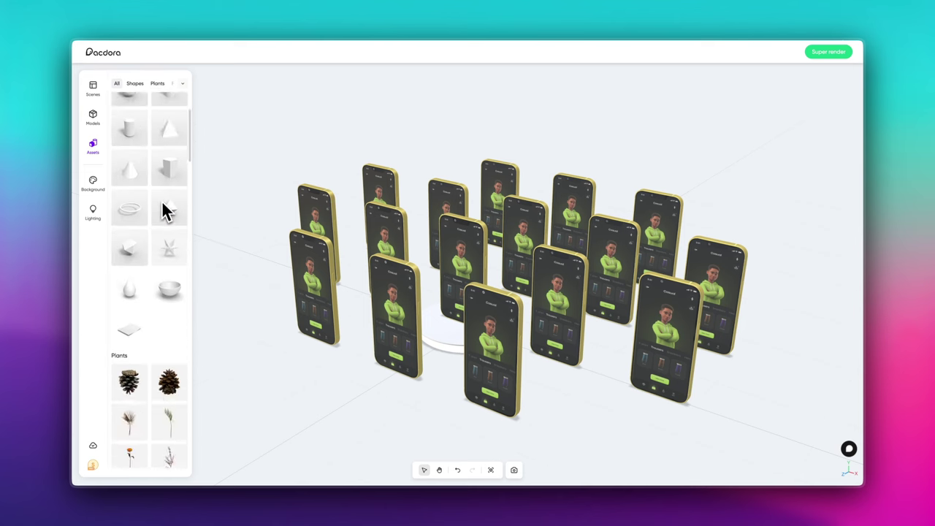
mouse_move(249, 264)
mouse_down()
mouse_move(343, 295)
mouse_move(318, 284)
mouse_up()
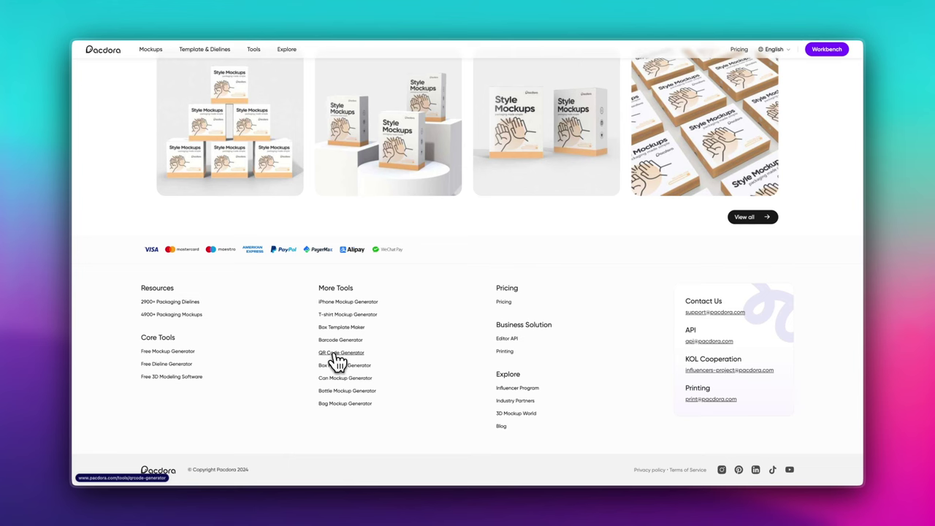
Open the QR Code Generator and set the code colour to green
click(338, 355)
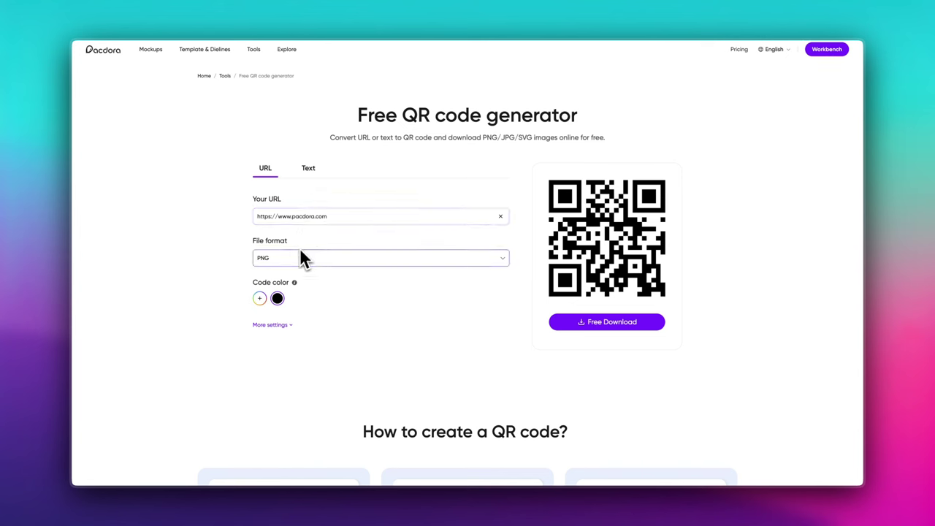
click(264, 300)
click(285, 356)
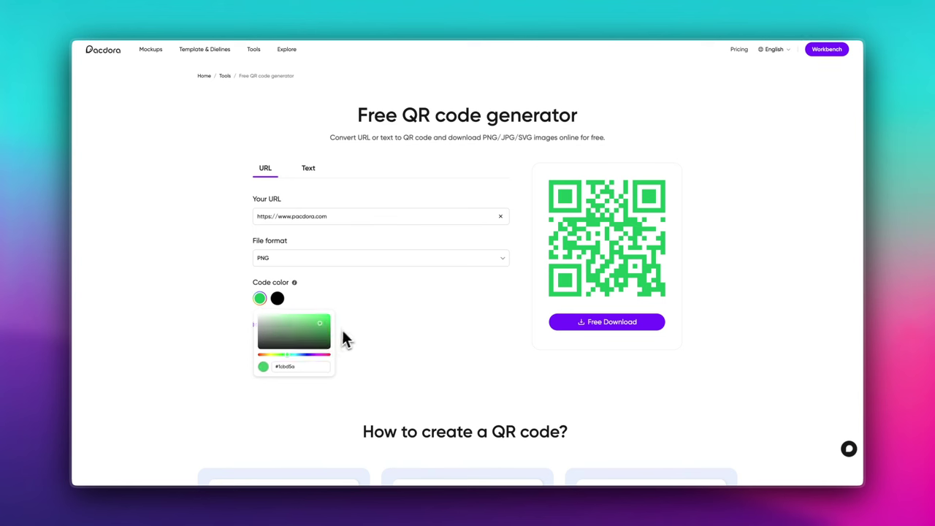
click(343, 339)
Give the QR code a dotted shape and change its colour to blue
click(281, 325)
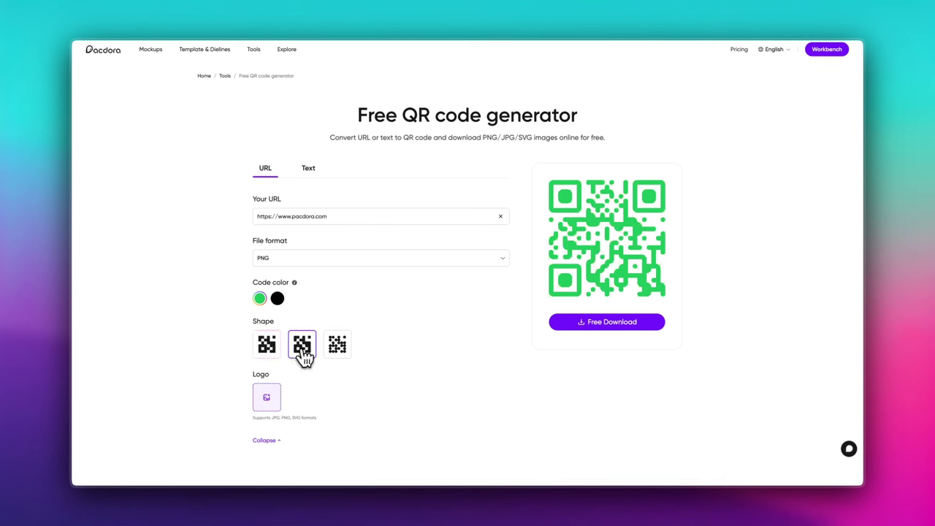
click(332, 352)
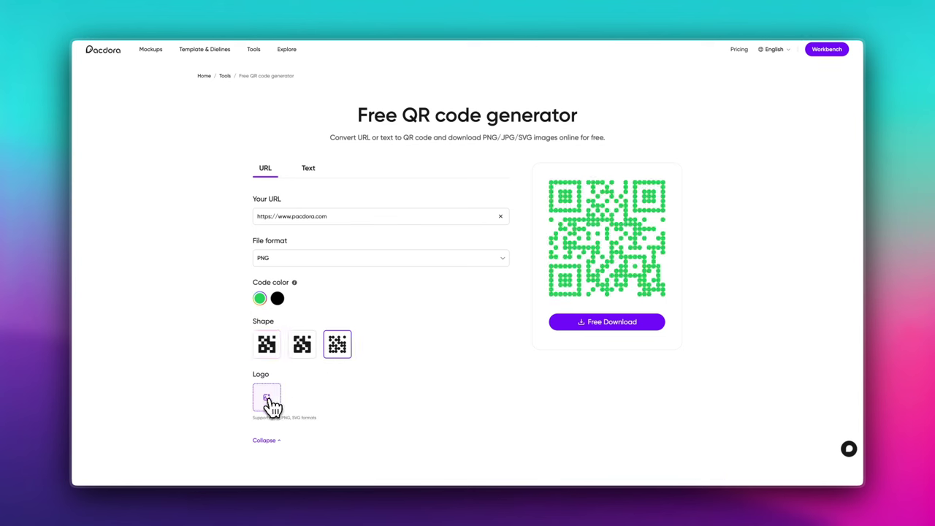
click(267, 300)
click(304, 354)
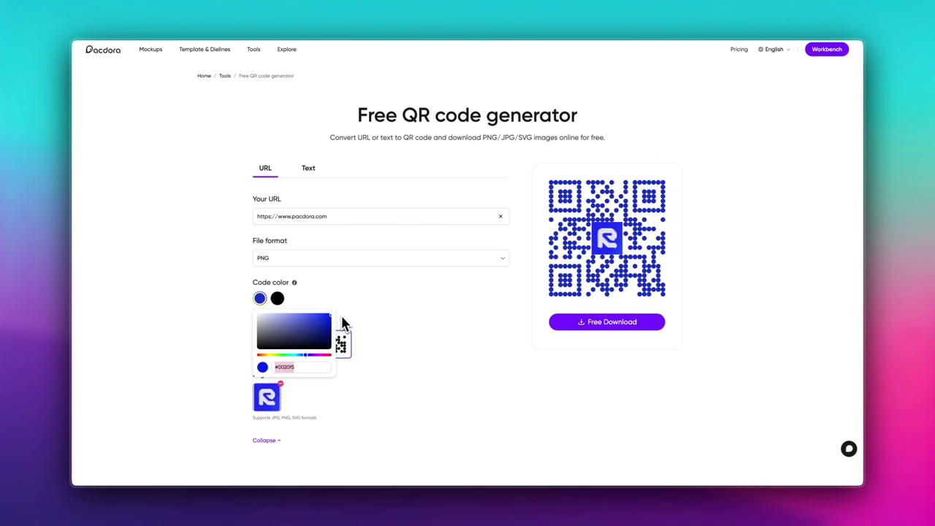
click(423, 336)
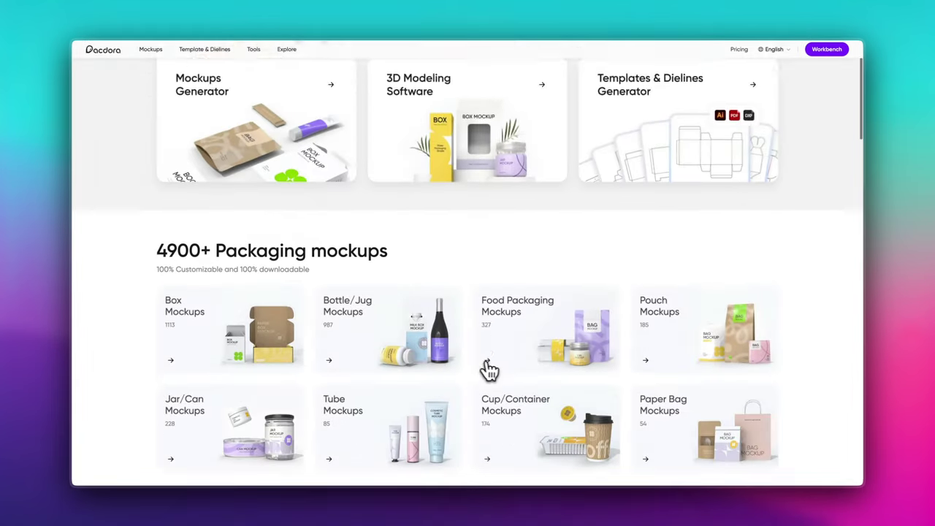
Scroll to the Packaging mockups grid and open the Jar/Can Mockups category
scroll(484, 367, down, 2)
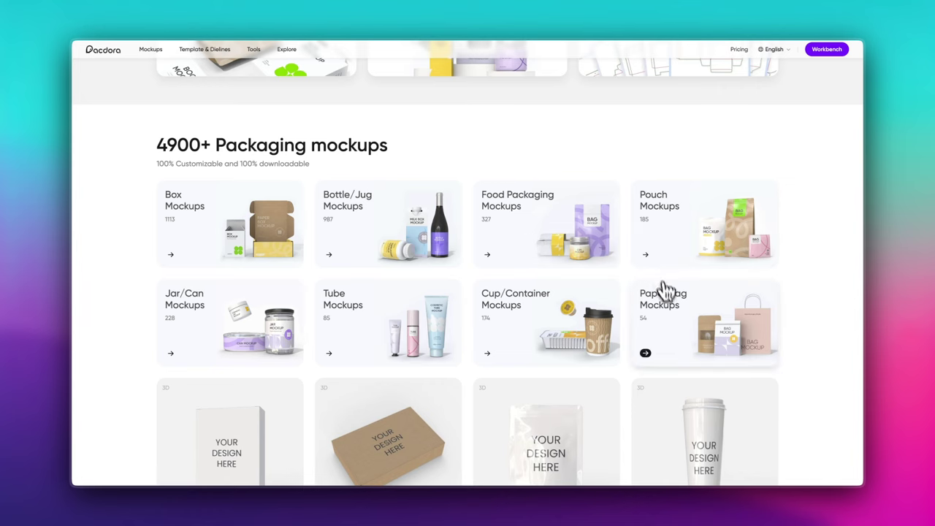
scroll(587, 334, down, 1)
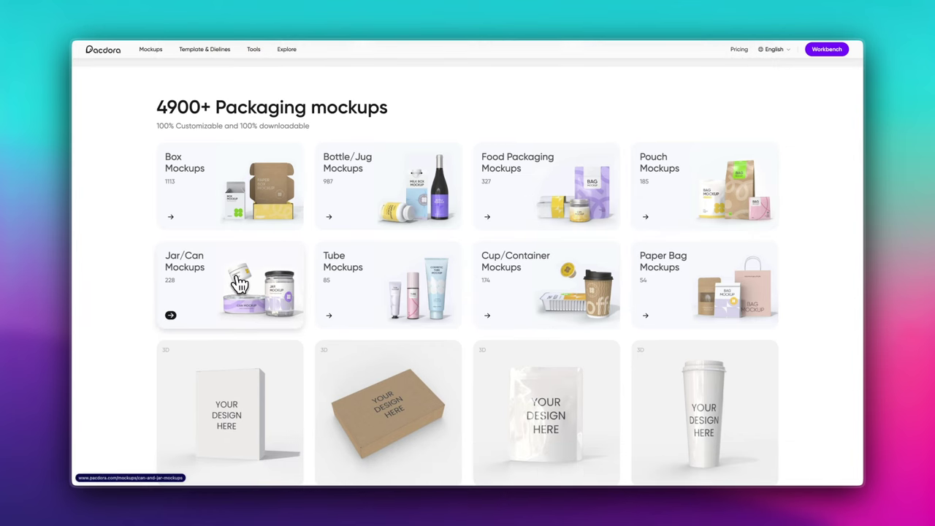
click(255, 294)
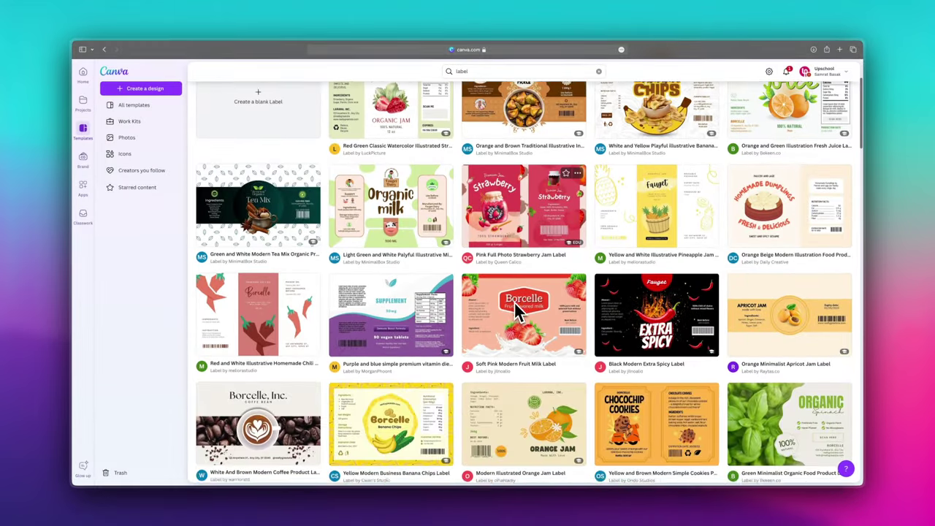
Scroll through Canva's 'label' template results past the jam and food label designs
scroll(469, 326, down, 5)
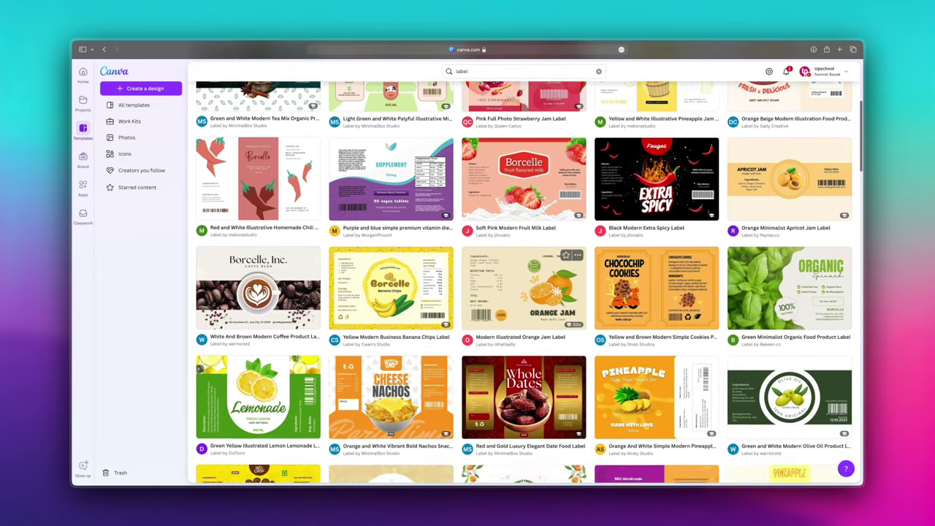
scroll(469, 327, down, 4)
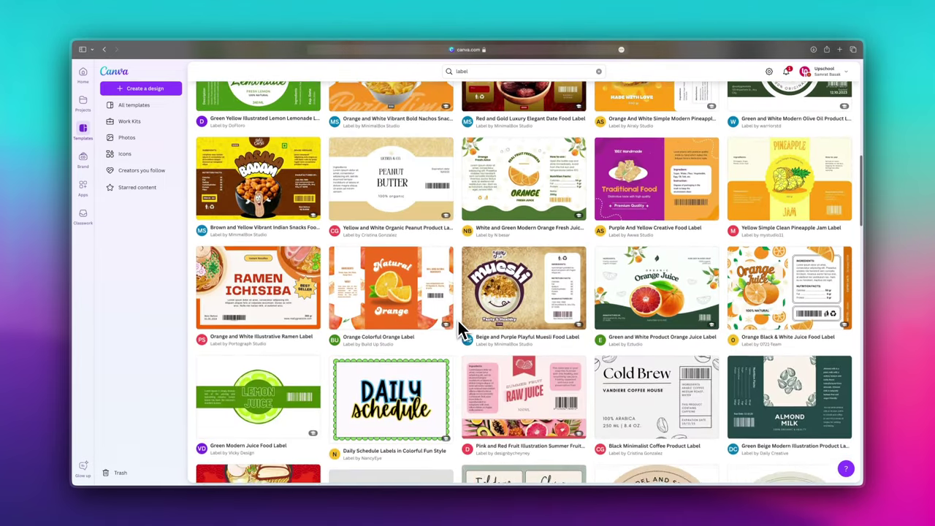
scroll(518, 336, down, 8)
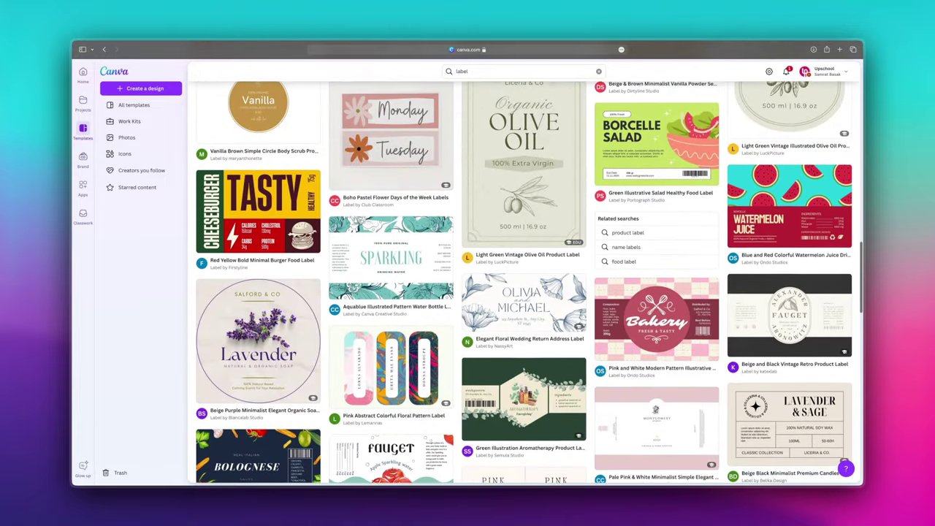
scroll(519, 337, down, 5)
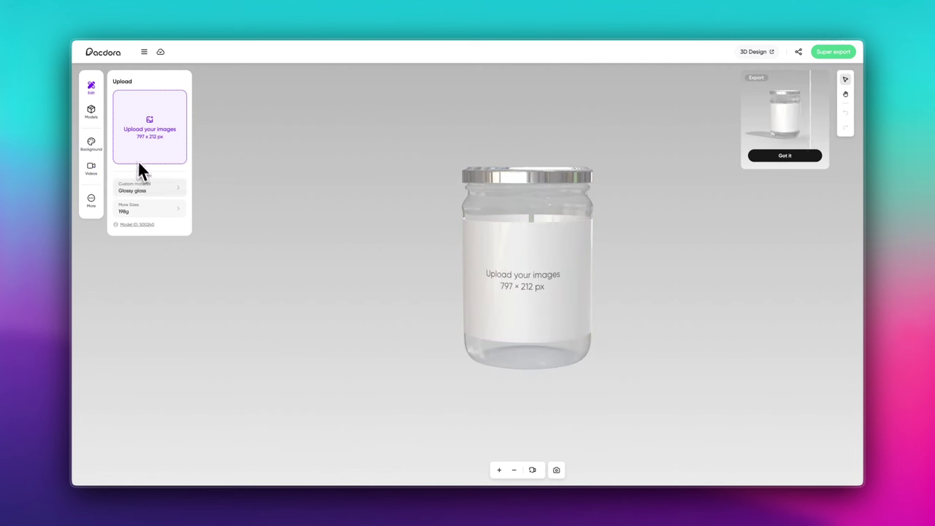
Give the jar a matte material with 28% roughness and the lid 75% metalness
click(179, 194)
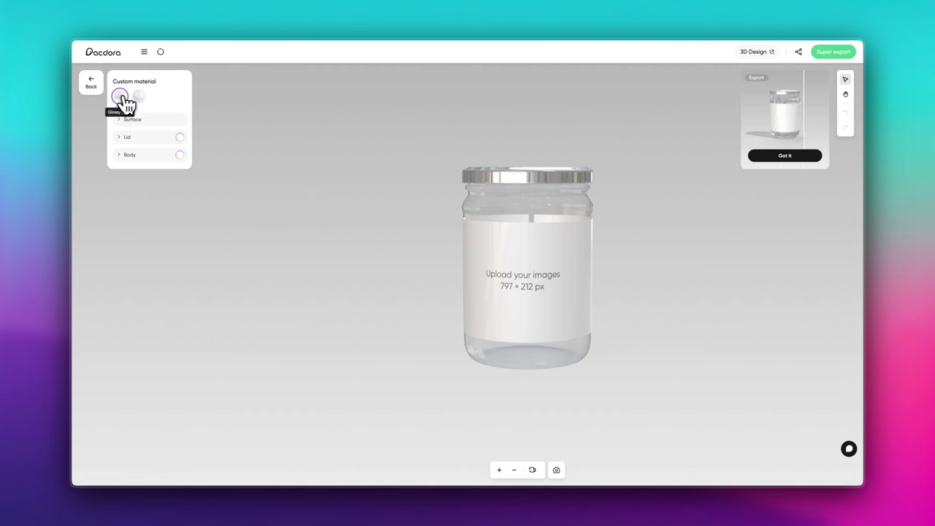
click(134, 120)
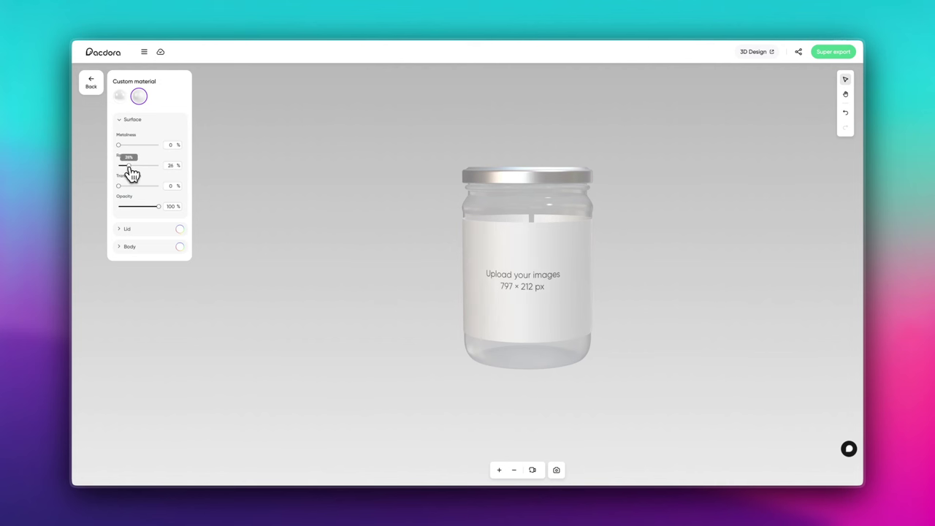
click(132, 229)
mouse_move(149, 255)
mouse_down()
mouse_move(112, 254)
mouse_move(150, 255)
mouse_up()
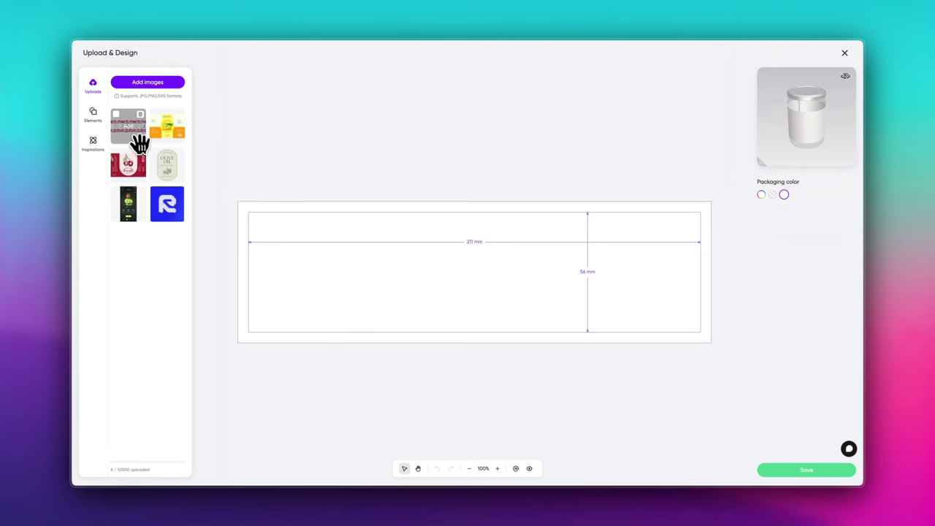
Place the strawberry jam label on the jar, stretch it across the full 211 × 56 mm area, and save
click(133, 135)
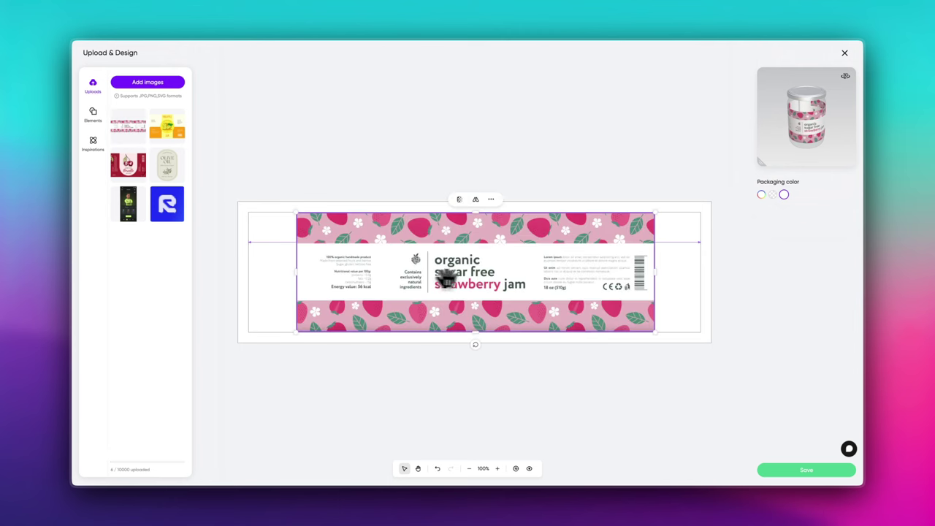
drag(649, 267, 698, 272)
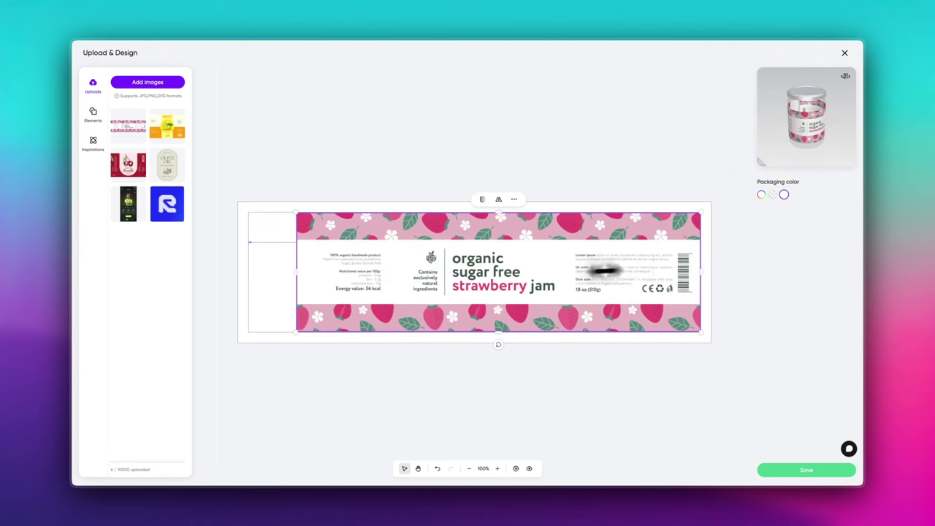
drag(295, 270, 249, 269)
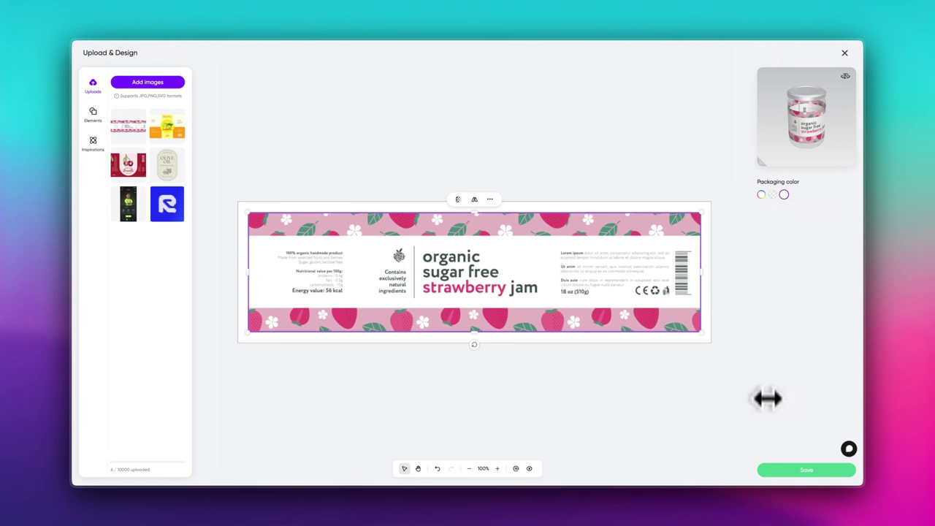
click(793, 476)
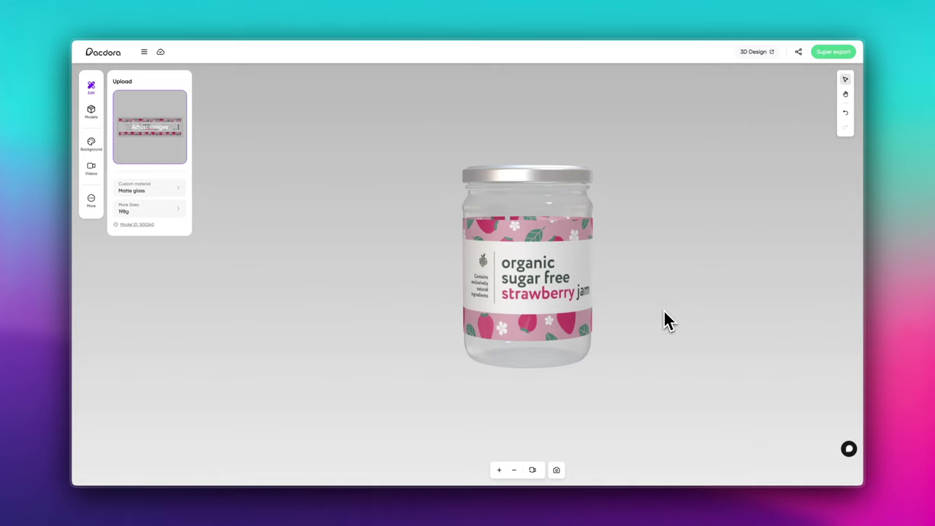
Set a pink-to-blue gradient background and try the taller jar size before returning to the smaller one
click(90, 143)
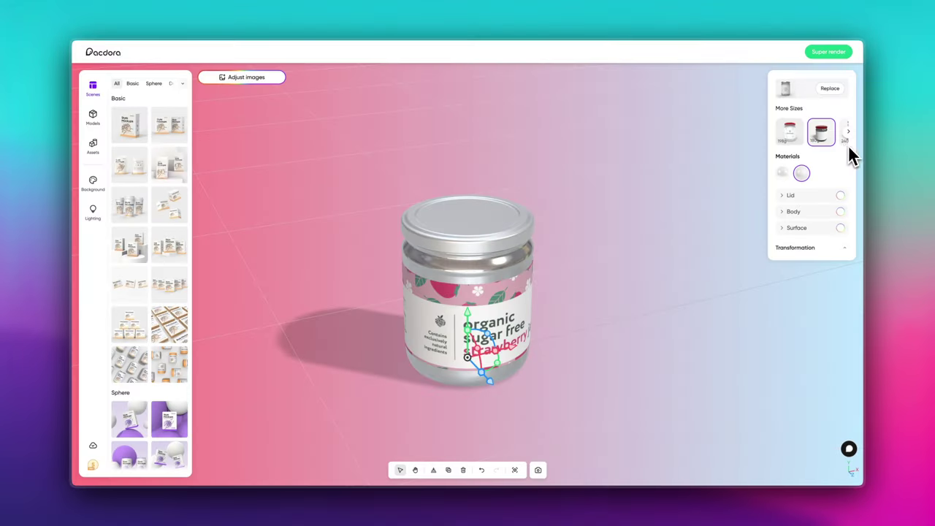
click(848, 133)
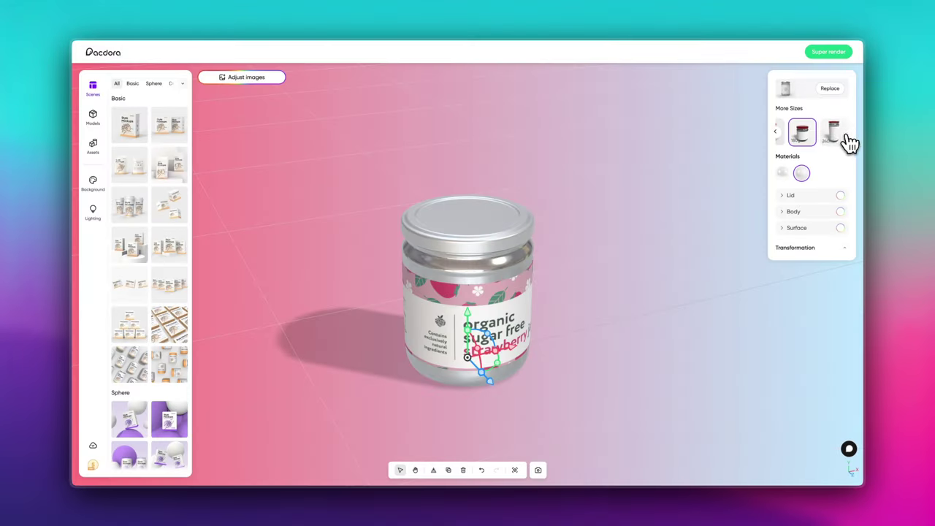
click(841, 138)
click(775, 132)
click(787, 143)
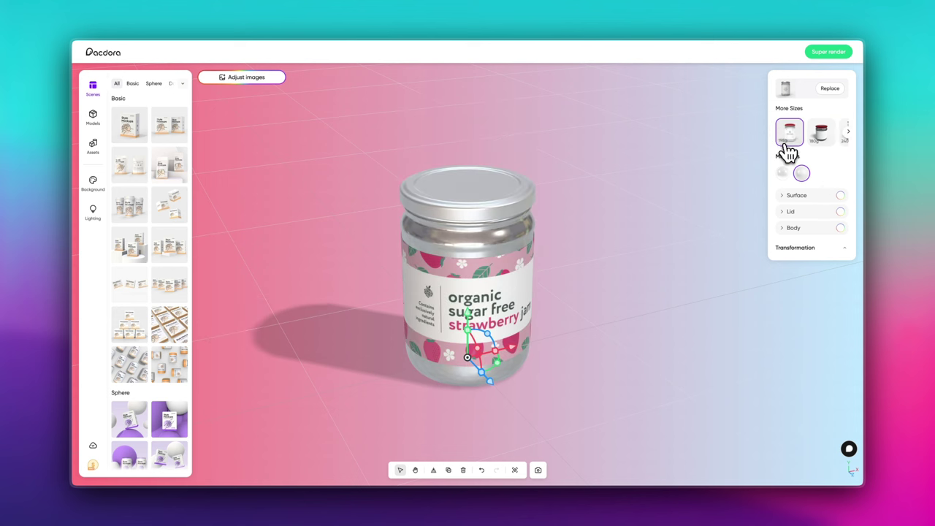
scroll(167, 313, down, 2)
click(668, 334)
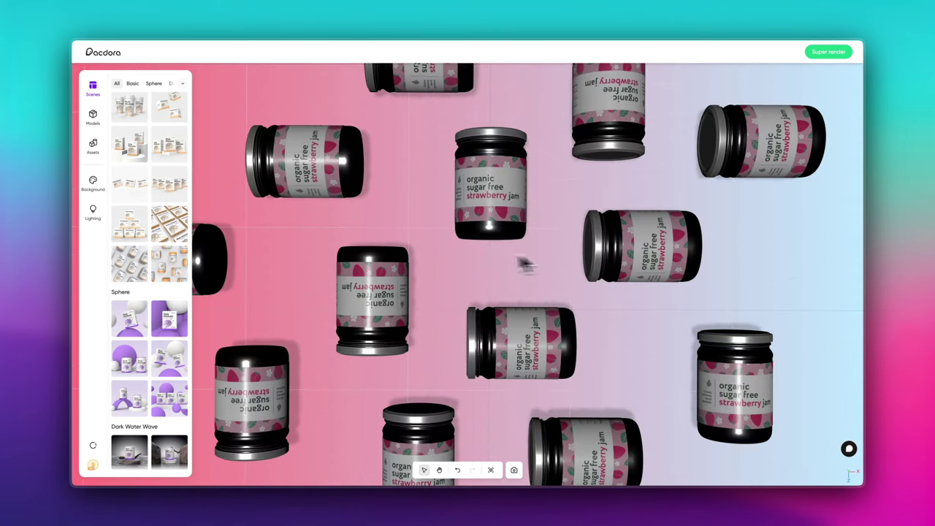
Light the scene with Skyfire sunset after trying Silky moonlight
click(92, 211)
click(149, 179)
click(158, 254)
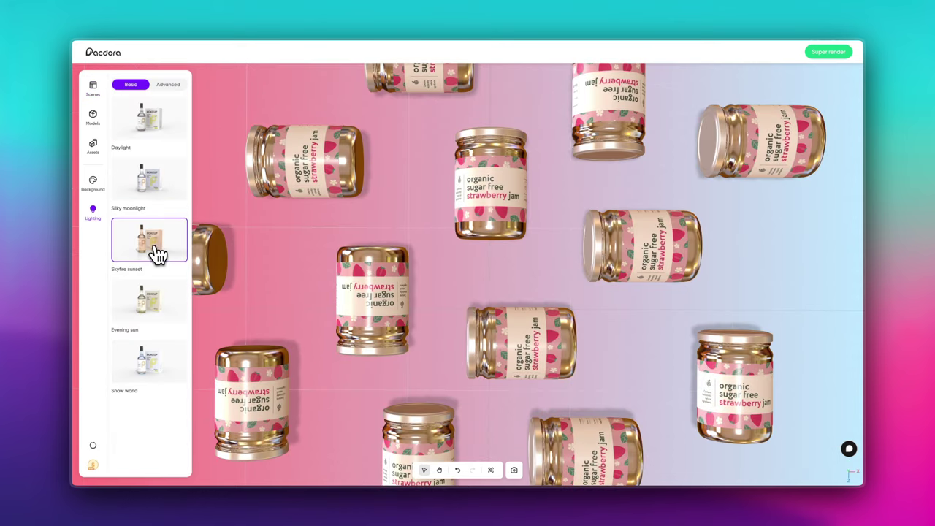
click(110, 52)
Browse the Templates & Dielines catalogue
click(638, 271)
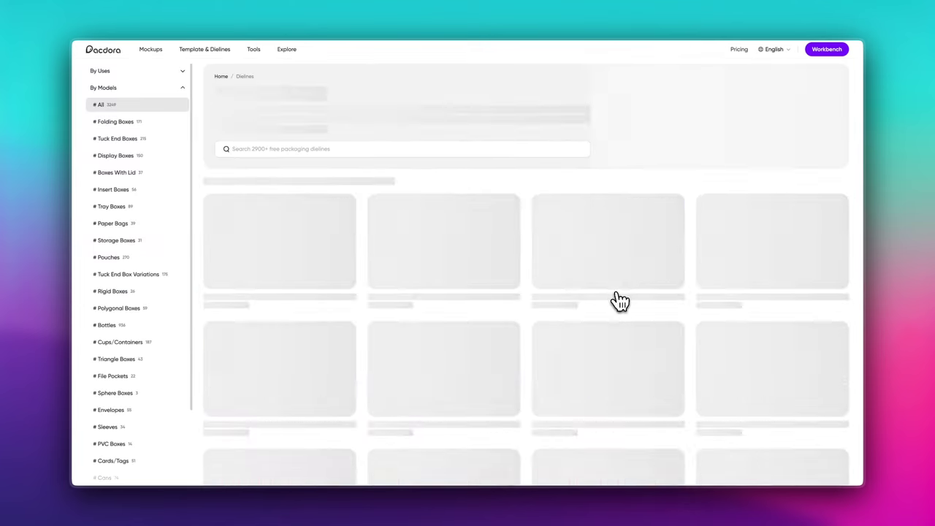
scroll(313, 223, down, 5)
scroll(373, 336, down, 3)
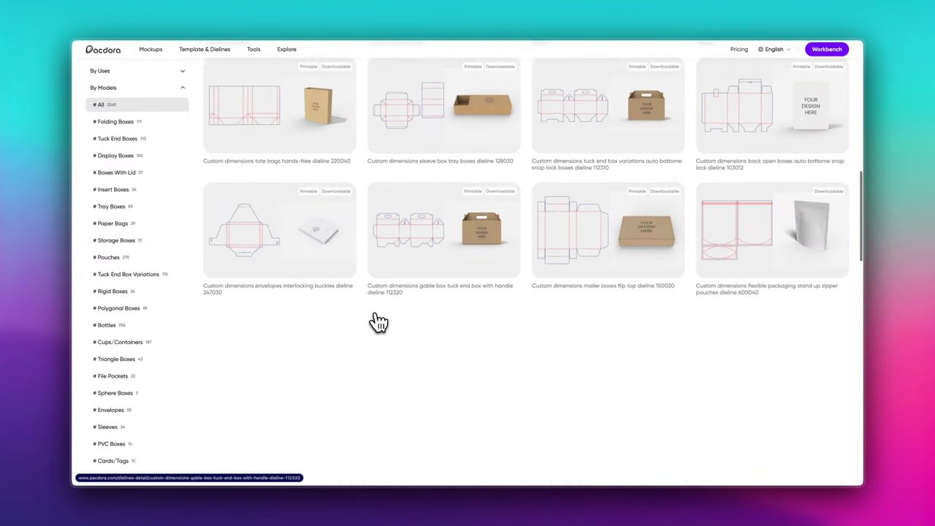
scroll(378, 319, up, 10)
Open the 3D Mockups catalogue from the Tools menu and scroll through its categories
mouse_move(253, 49)
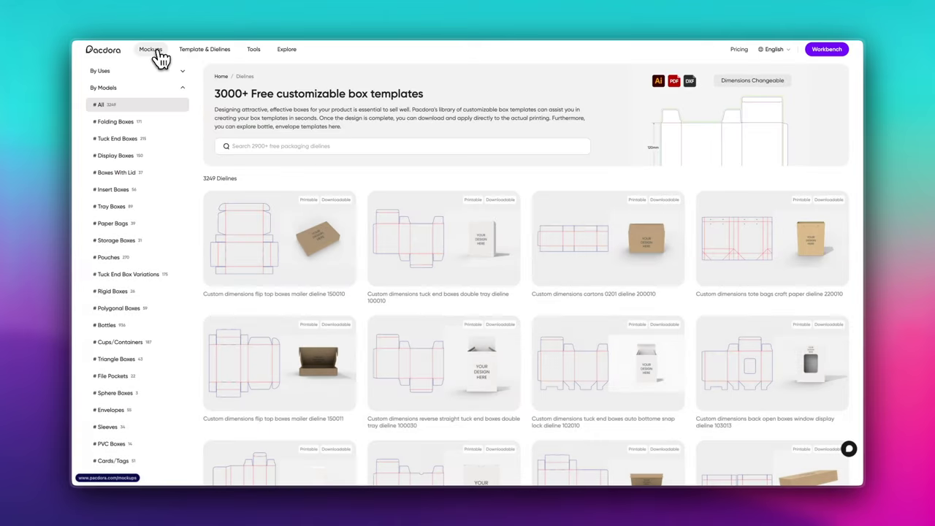
click(153, 51)
scroll(401, 294, down, 5)
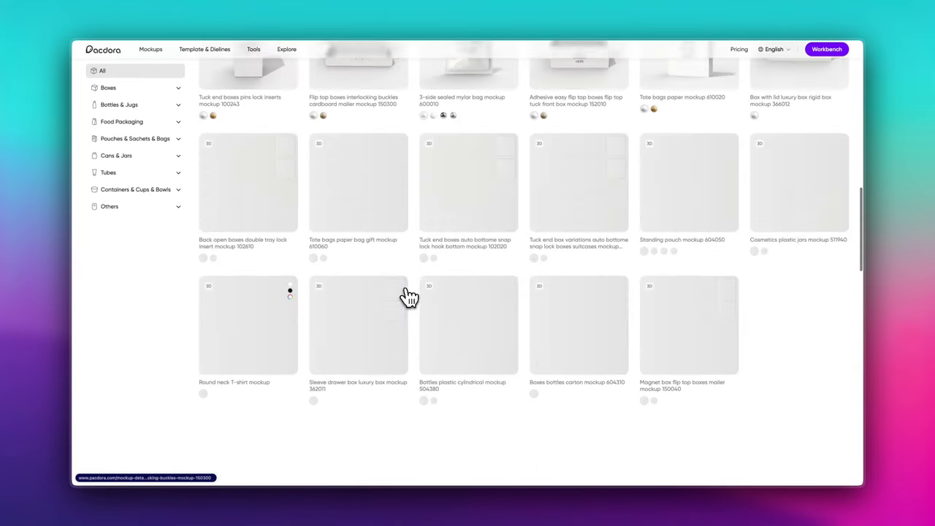